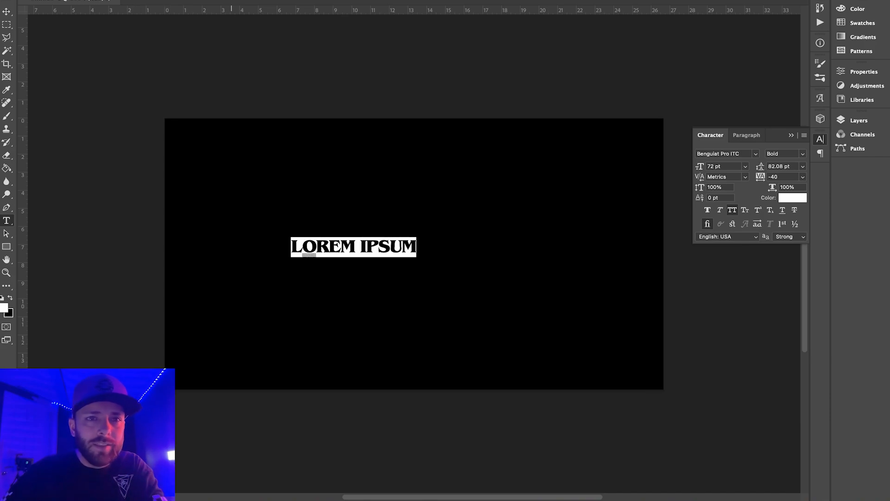
# - Enlarge the LOREM IPSUM text to about 216 pt and centre it on the black canvas
pyautogui.tripleClick(415, 247)
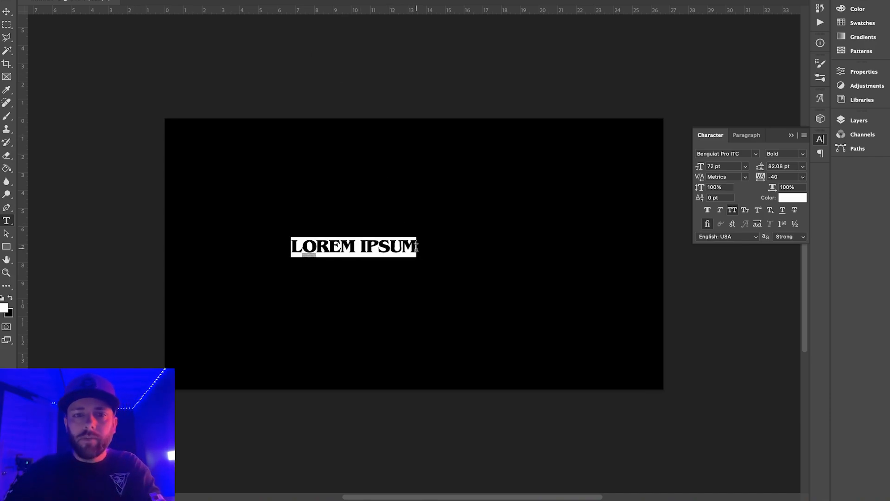
pyautogui.hotkey('ctrl', 'Return')
pyautogui.hotkey('ctrl', 't')
pyautogui.moveTo(417, 256); pyautogui.dragTo(632, 274)
pyautogui.moveTo(461, 217); pyautogui.dragTo(462, 214)
pyautogui.moveTo(524, 241); pyautogui.dragTo(476, 251)
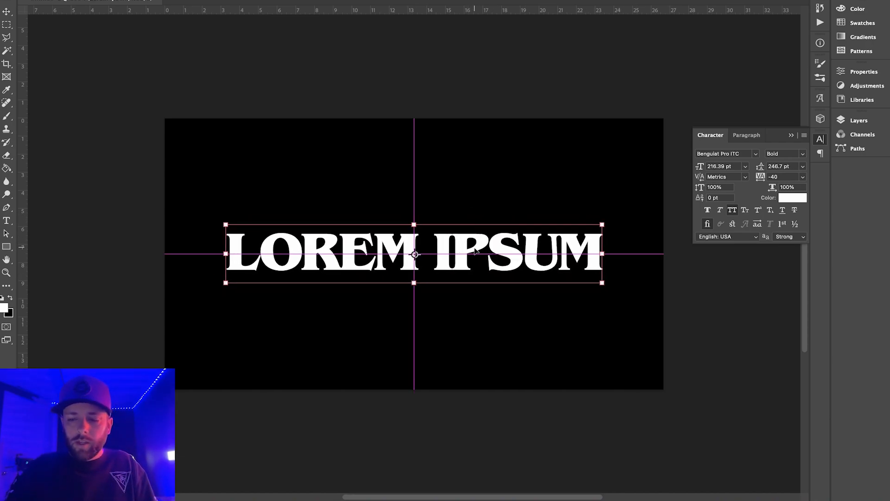
pyautogui.press('Return')
# - Replace the LOREM IPSUM placeholder text with PATIENCE
pyautogui.doubleClick(469, 248)
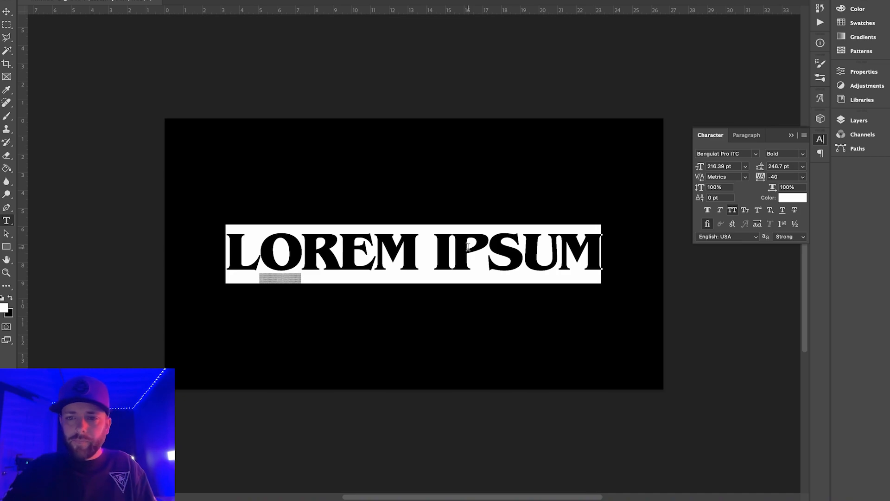
pyautogui.write('PAT')
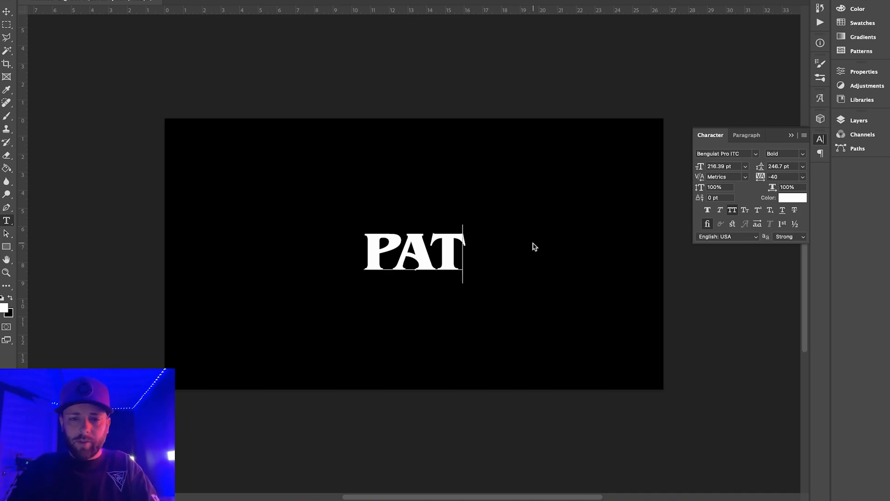
pyautogui.write('IENCE')
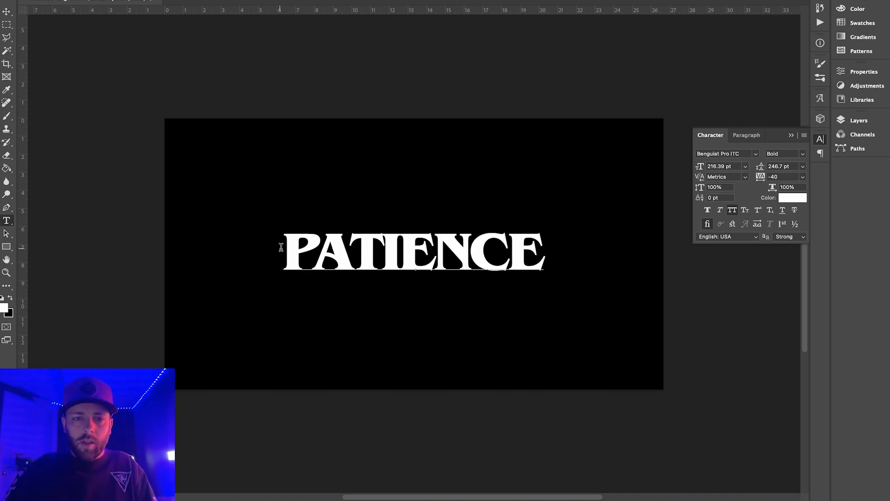
# - Warp the PATIENCE text with the Arc Lower style and a horizontal bend of -25%
pyautogui.doubleClick(289, 248)
pyautogui.doubleClick(312, 246)
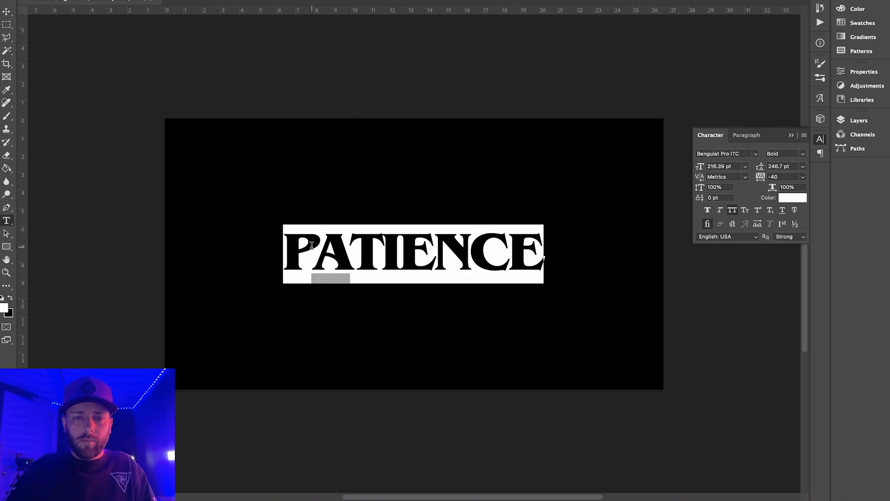
pyautogui.doubleClick(293, 245)
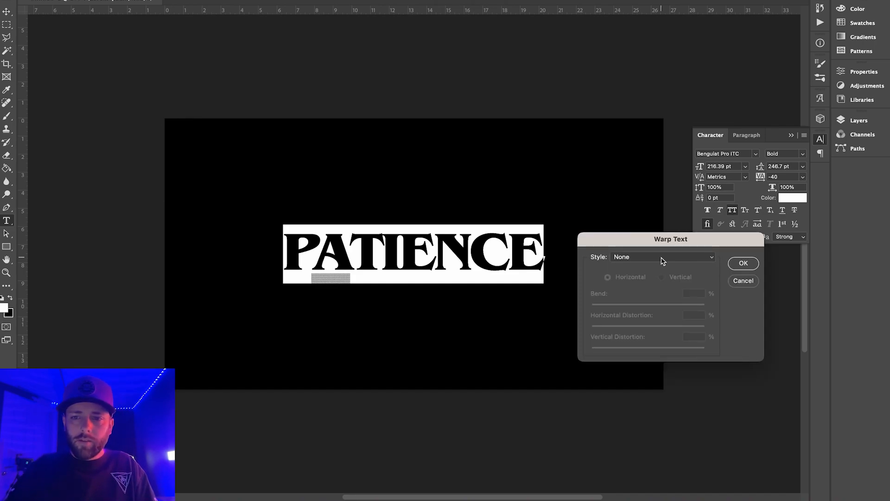
pyautogui.click(653, 258)
pyautogui.click(631, 259)
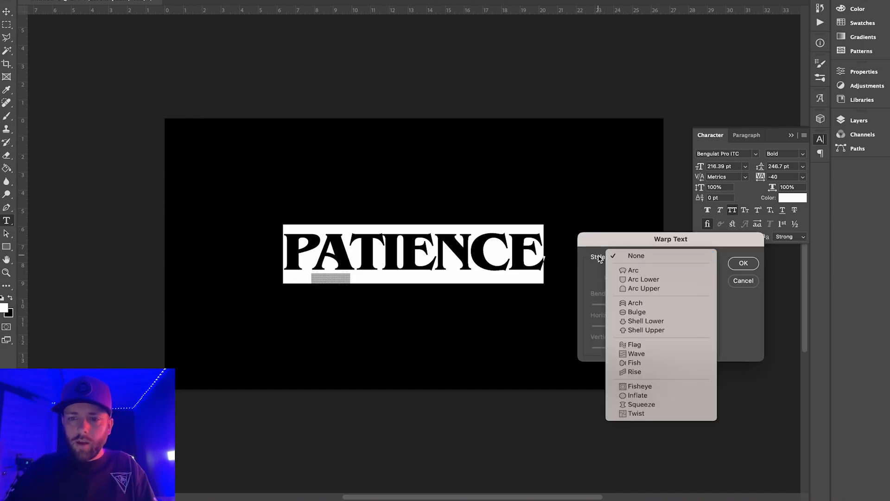
pyautogui.click(639, 258)
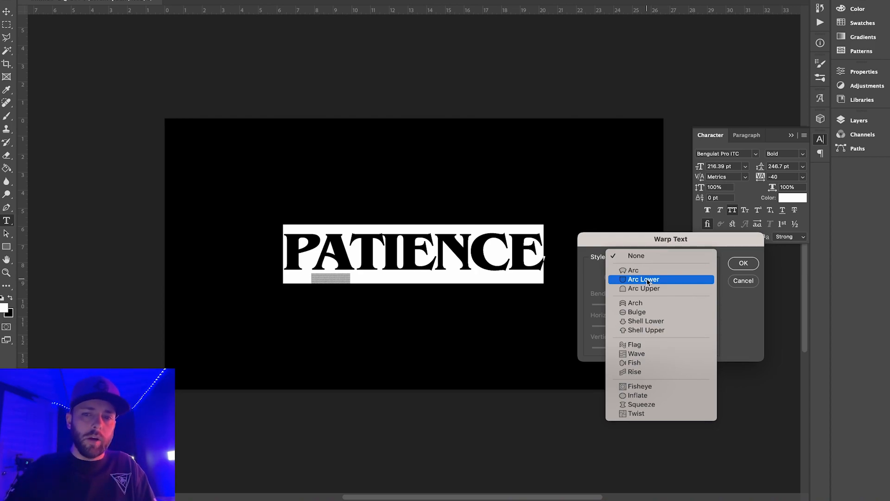
pyautogui.click(648, 280)
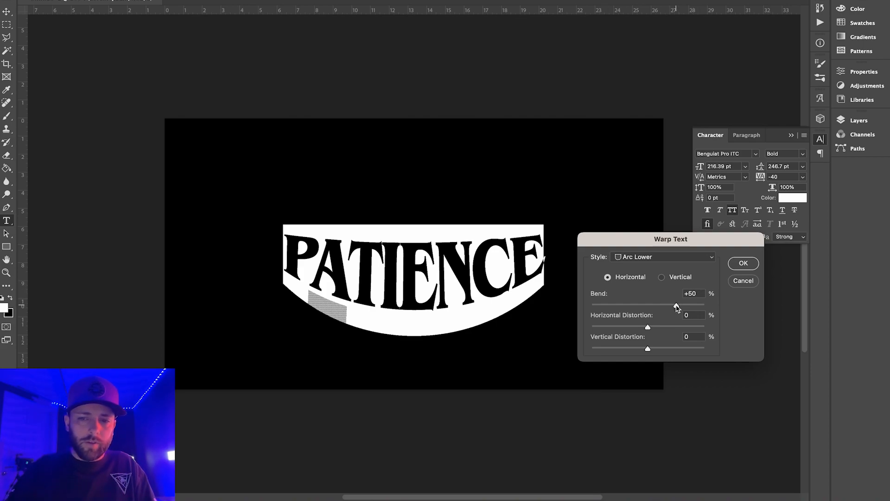
pyautogui.moveTo(676, 306); pyautogui.dragTo(635, 306)
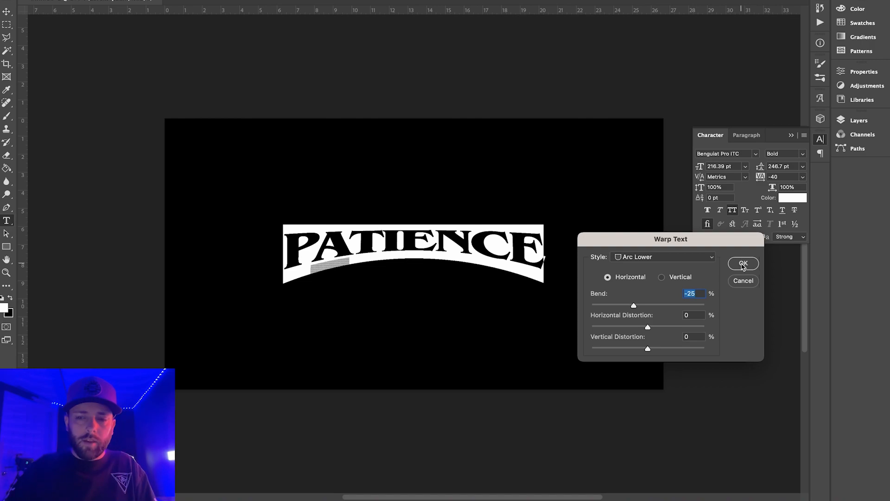
pyautogui.click(744, 264)
# - Set the vertical scale of the warped PATIENCE text to 160%
pyautogui.click(427, 252)
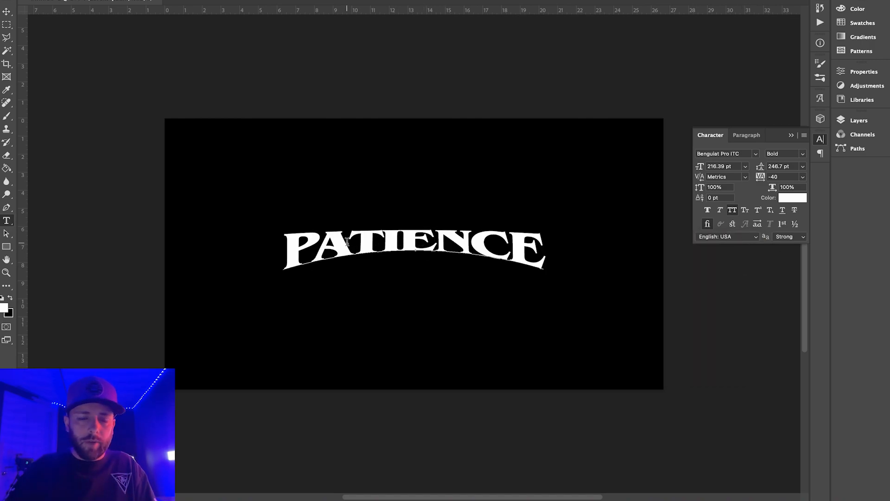
pyautogui.doubleClick(371, 242)
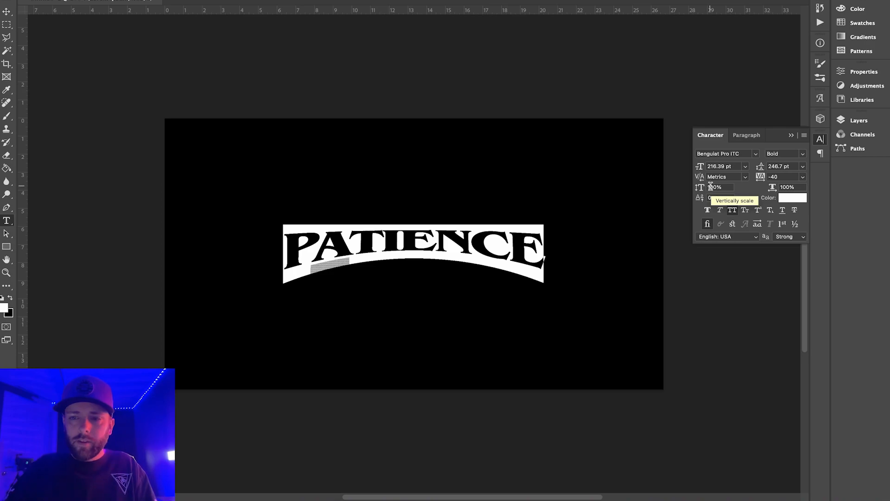
pyautogui.click(820, 139)
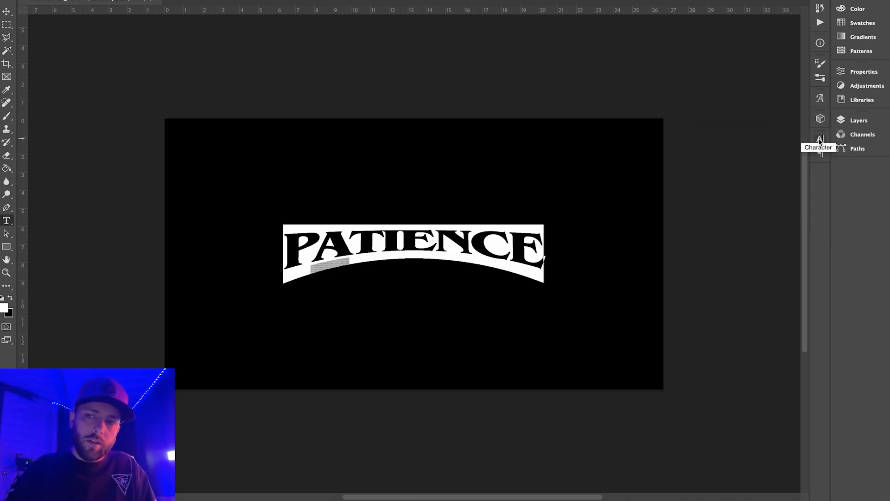
pyautogui.click(820, 139)
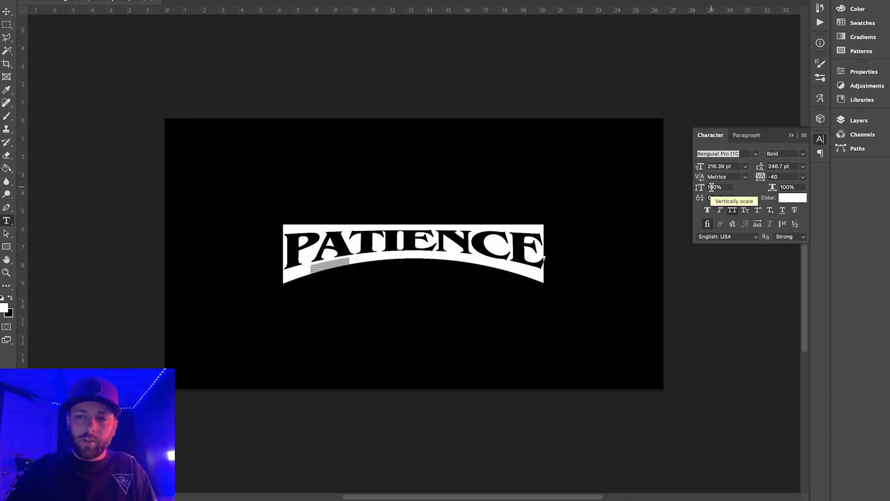
pyautogui.click(714, 187)
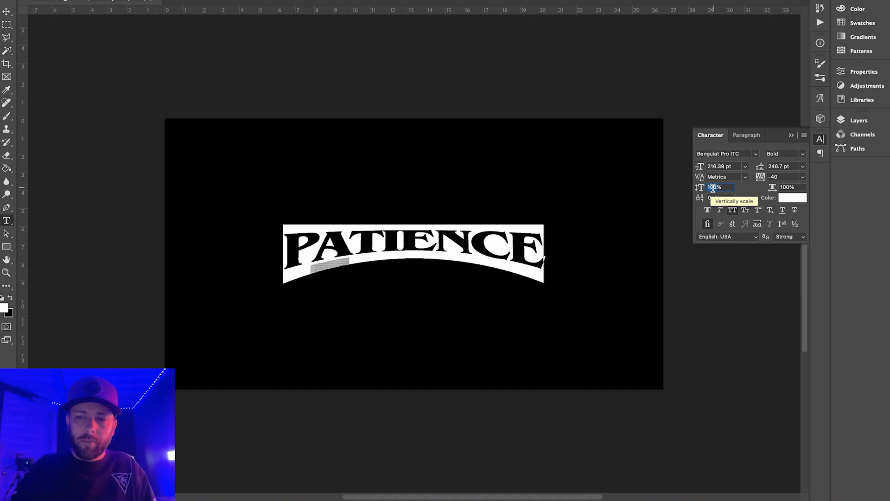
pyautogui.hotkey('shift', 'Up')
pyautogui.hotkey('shift', 'Up')
pyautogui.hotkey('shift', 'Up')
pyautogui.hotkey('shift', 'Up')
pyautogui.hotkey('shift', 'Up')
pyautogui.hotkey('shift', 'Up')
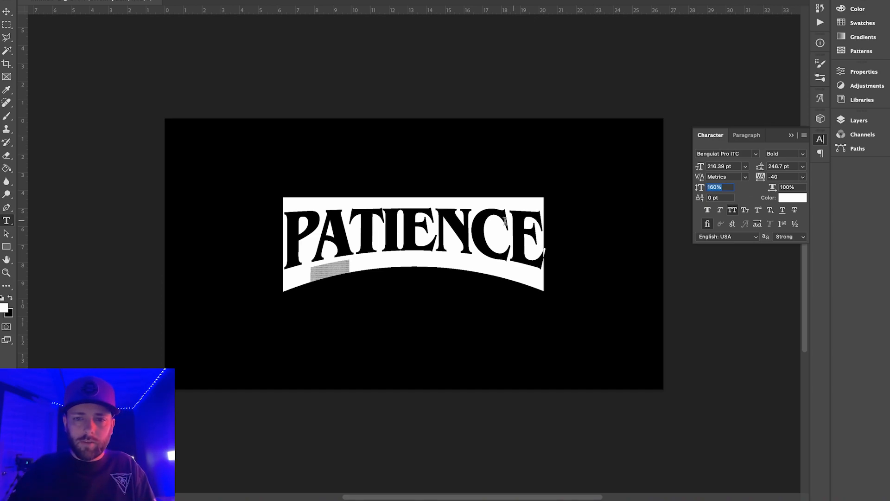
# - Set the PATIENCE text's tracking to 0 and scale it up proportionally to about 20.7 in wide
pyautogui.click(509, 222)
pyautogui.doubleClick(378, 221)
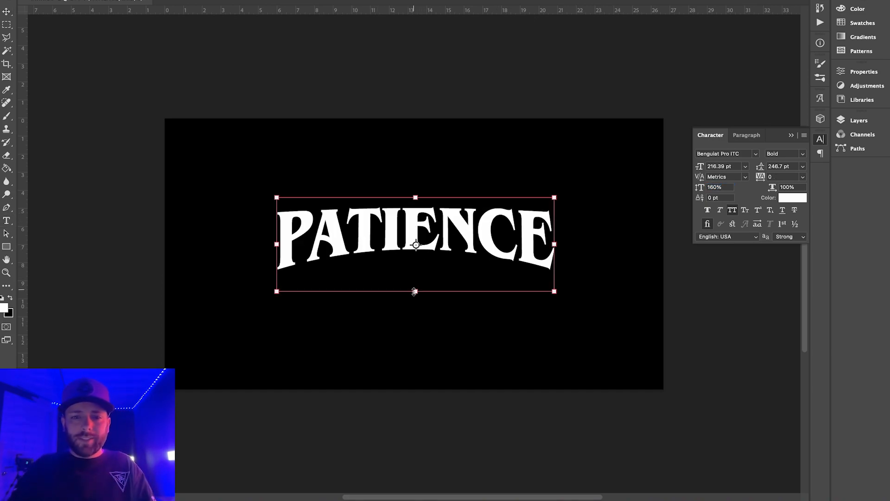
pyautogui.moveTo(414, 292); pyautogui.dragTo(408, 319)
pyautogui.moveTo(416, 194); pyautogui.dragTo(414, 190)
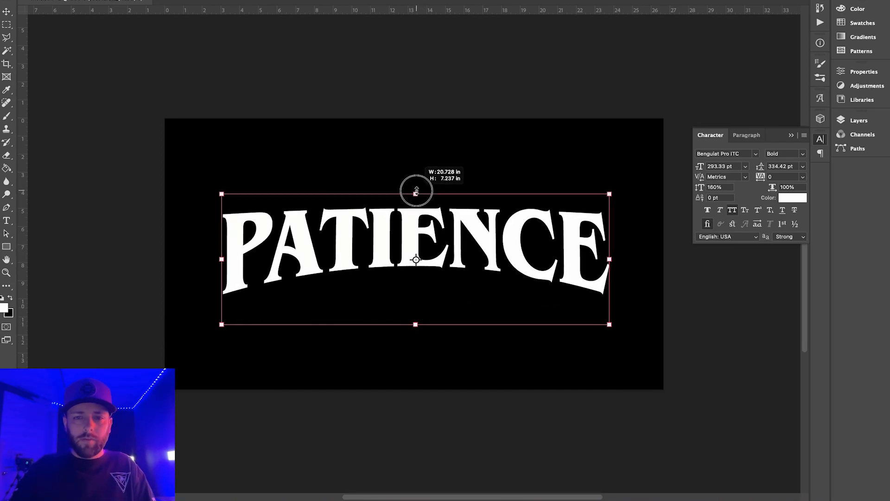
pyautogui.press('Return')
# - Add a Bevel & Emboss effect to the PATIENCE layer with 1000% depth and 8 px size
pyautogui.click(842, 120)
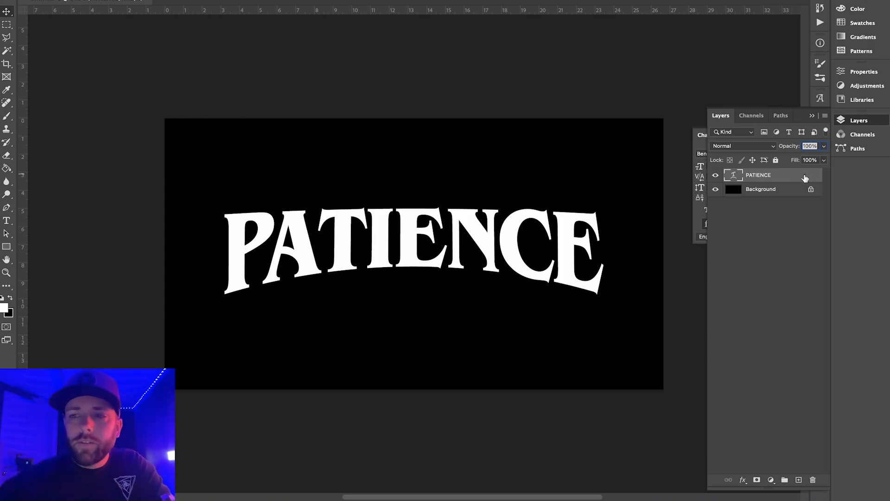
pyautogui.doubleClick(805, 176)
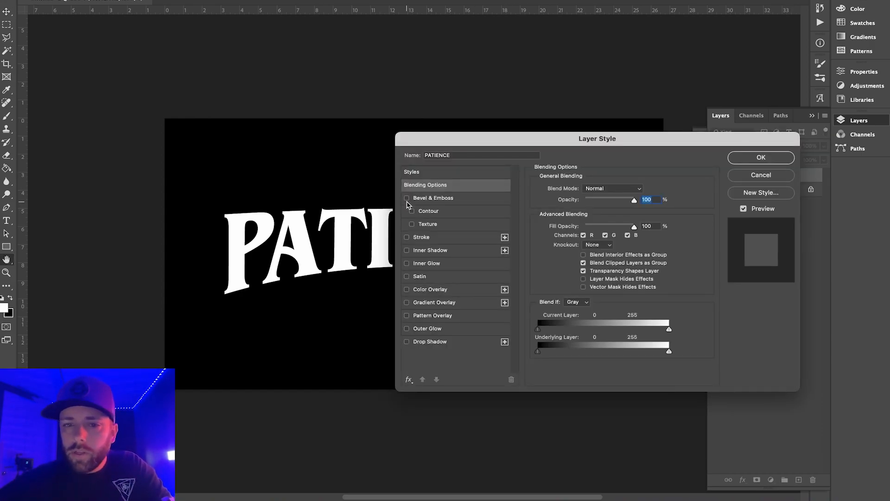
pyautogui.click(407, 198)
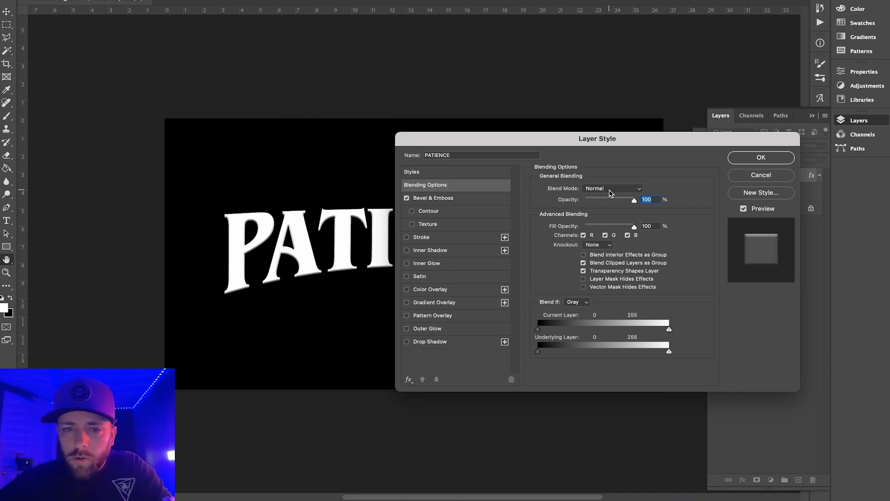
pyautogui.click(487, 199)
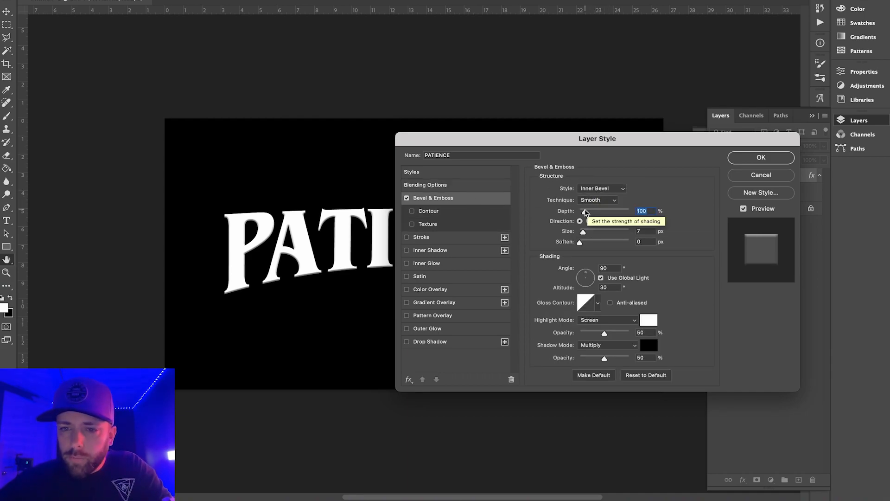
pyautogui.moveTo(585, 212); pyautogui.dragTo(630, 211)
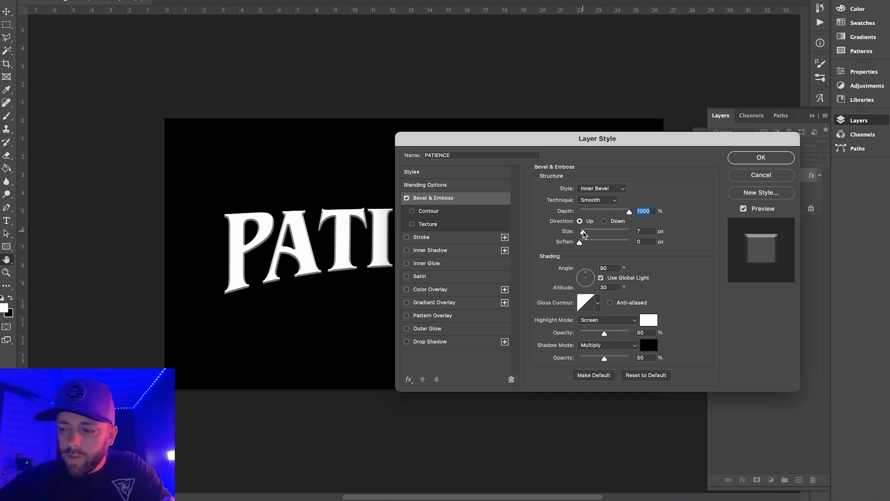
pyautogui.moveTo(583, 231); pyautogui.dragTo(584, 233)
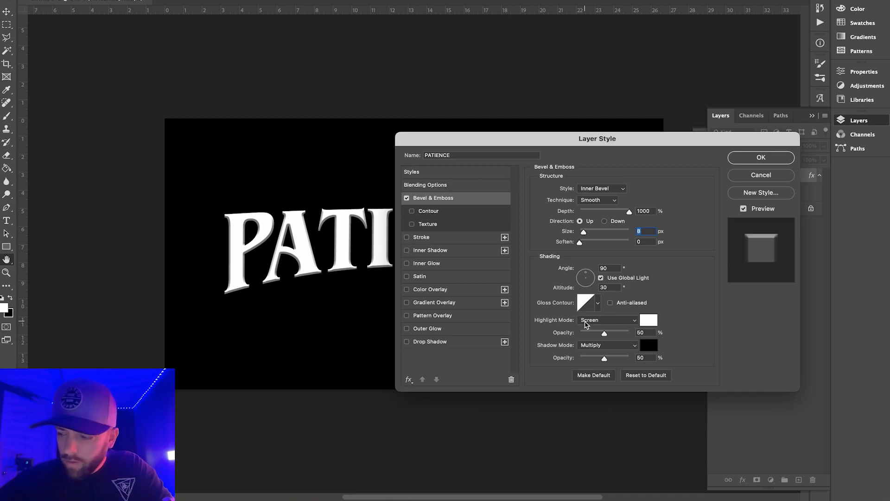
# - Set the bevel's highlight opacity to 45%, shadow opacity to 30% and size to 10 px, and apply the layer style
pyautogui.moveTo(605, 334); pyautogui.dragTo(602, 334)
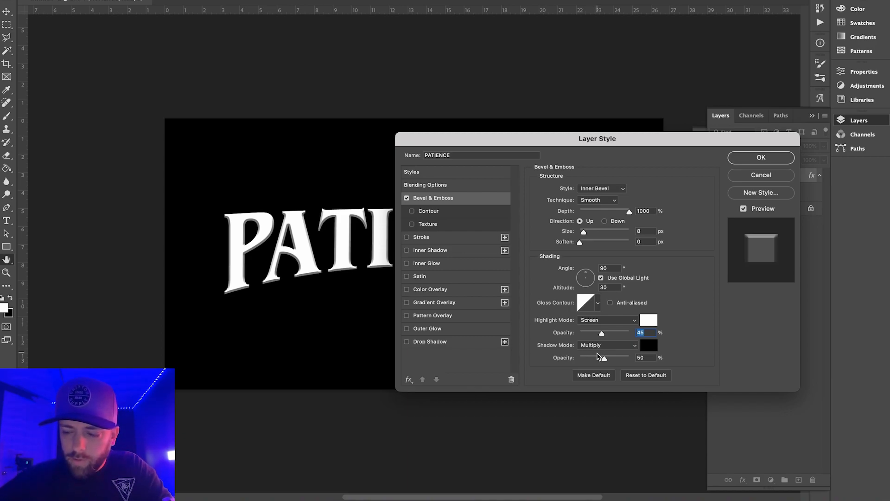
pyautogui.moveTo(604, 359); pyautogui.dragTo(594, 360)
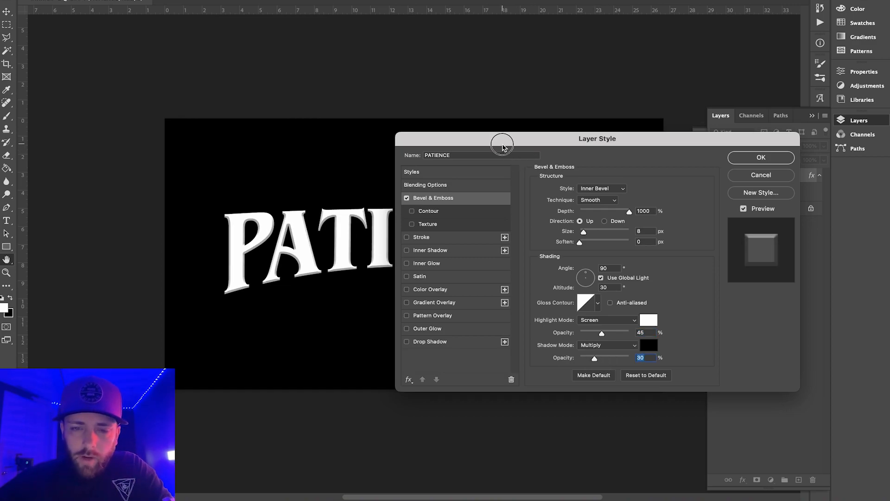
pyautogui.moveTo(504, 147); pyautogui.dragTo(297, 327)
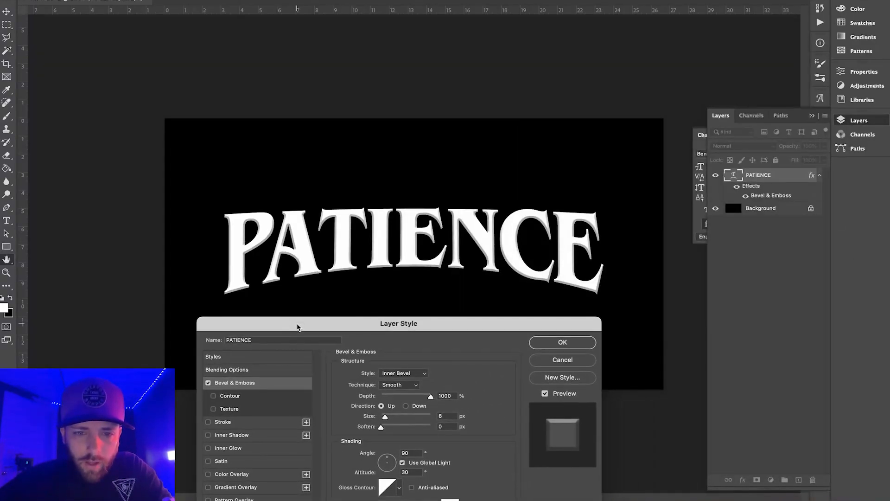
pyautogui.moveTo(385, 417); pyautogui.dragTo(387, 416)
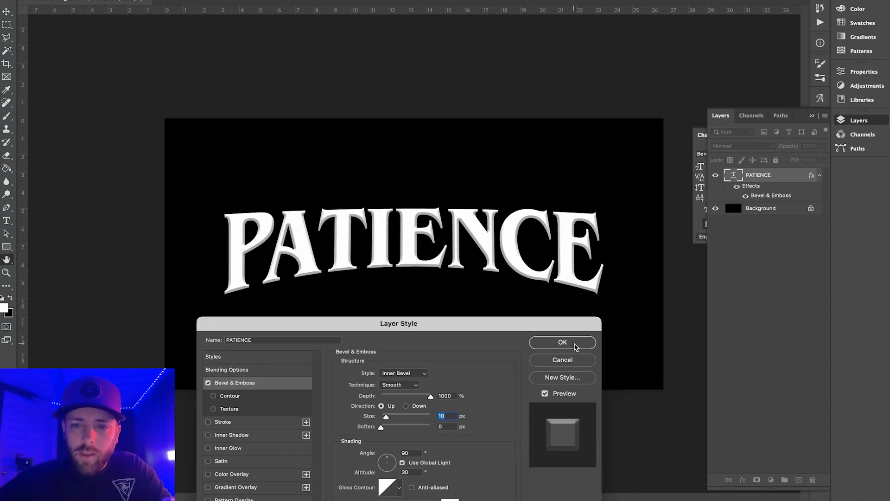
pyautogui.click(562, 343)
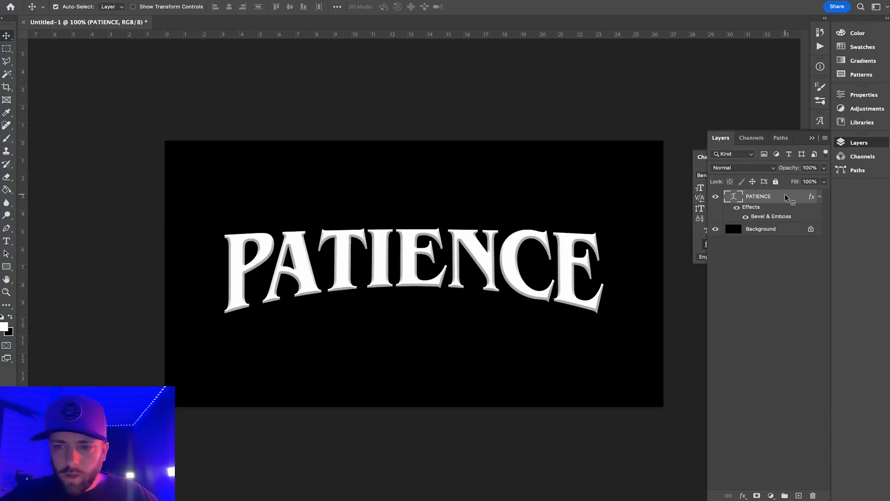
# - Convert the PATIENCE layer to a smart object and add a new empty layer above it as a clipping mask
pyautogui.rightClick(787, 175)
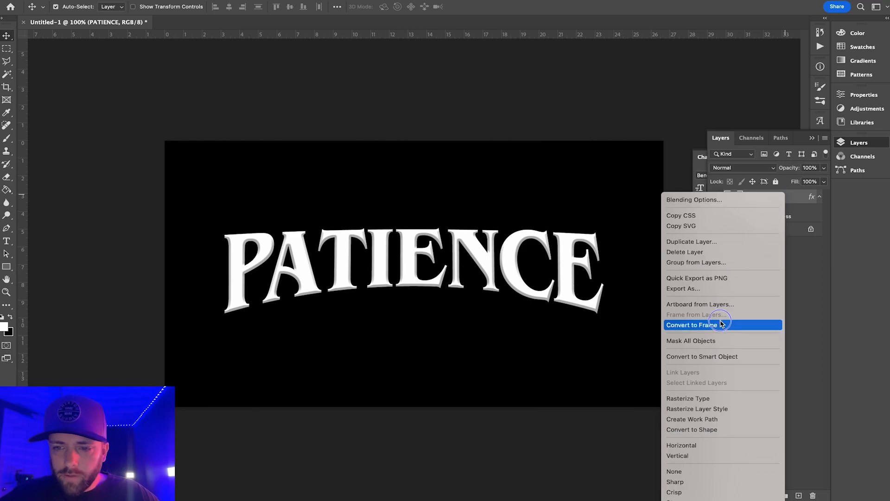
pyautogui.click(707, 356)
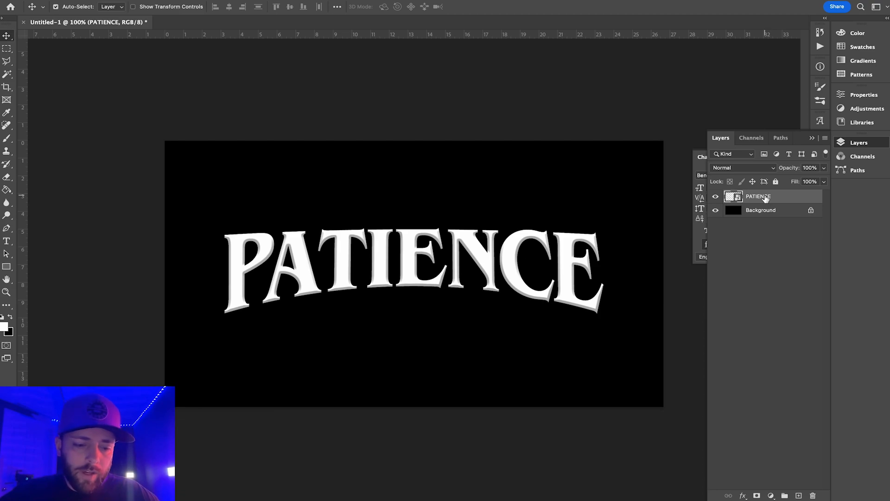
pyautogui.click(798, 495)
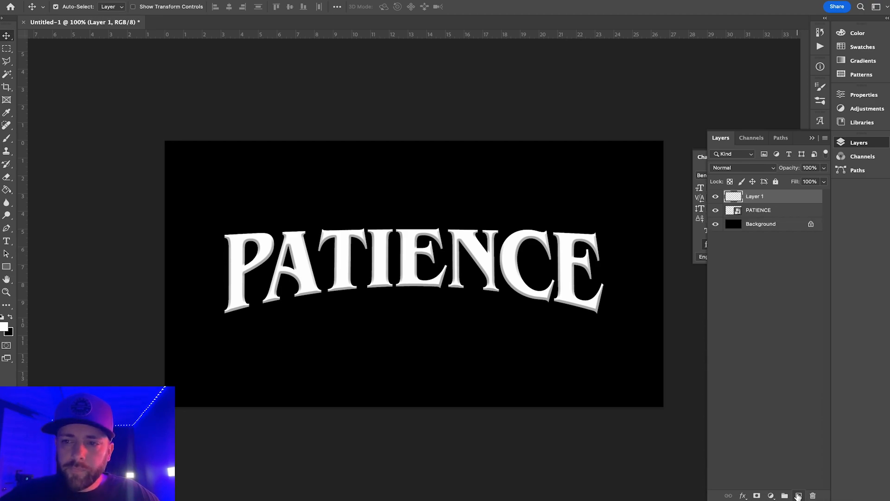
pyautogui.rightClick(788, 203)
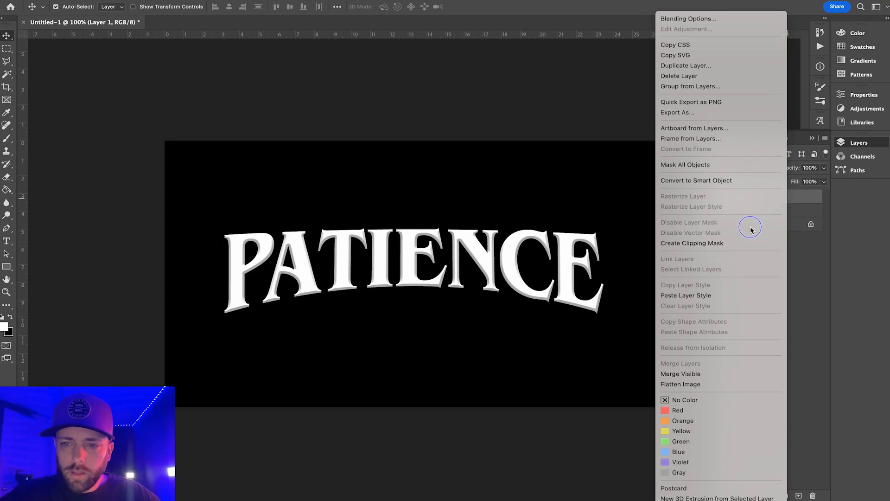
pyautogui.click(728, 244)
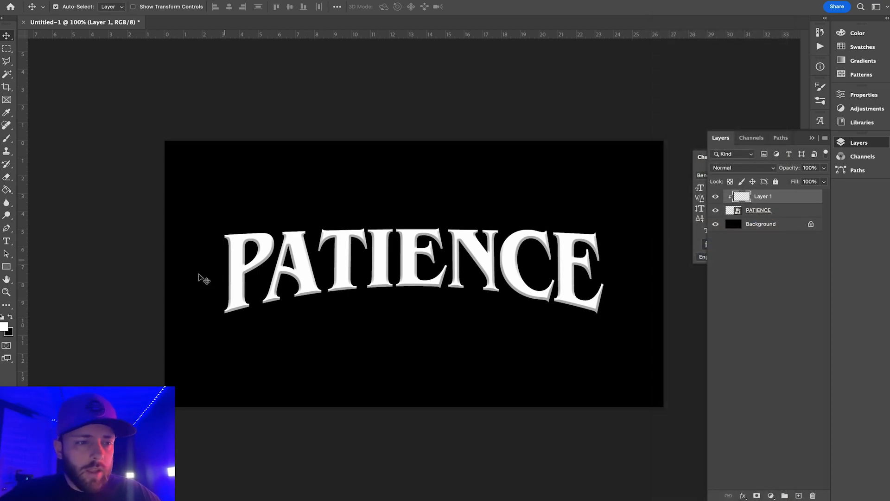
# - Set up the Gradient tool with the Foreground to Transparent preset, changing its starting colour stop to black
pyautogui.click(5, 192)
pyautogui.click(48, 190)
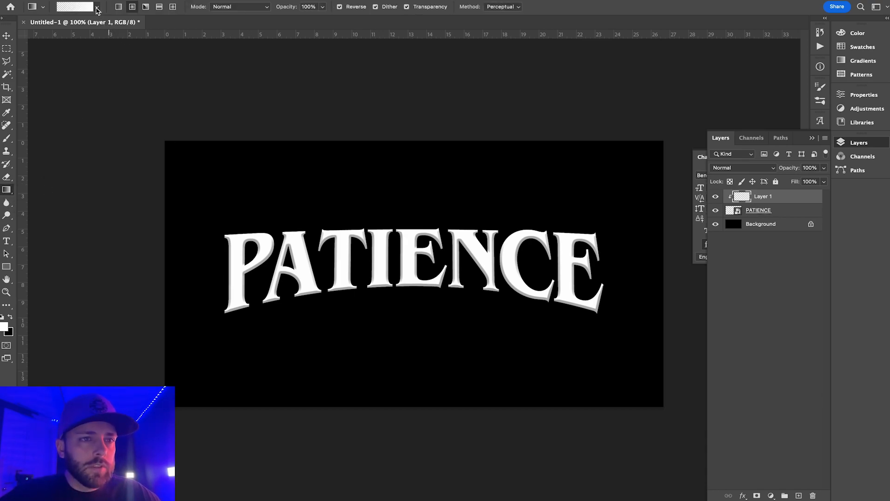
pyautogui.click(97, 7)
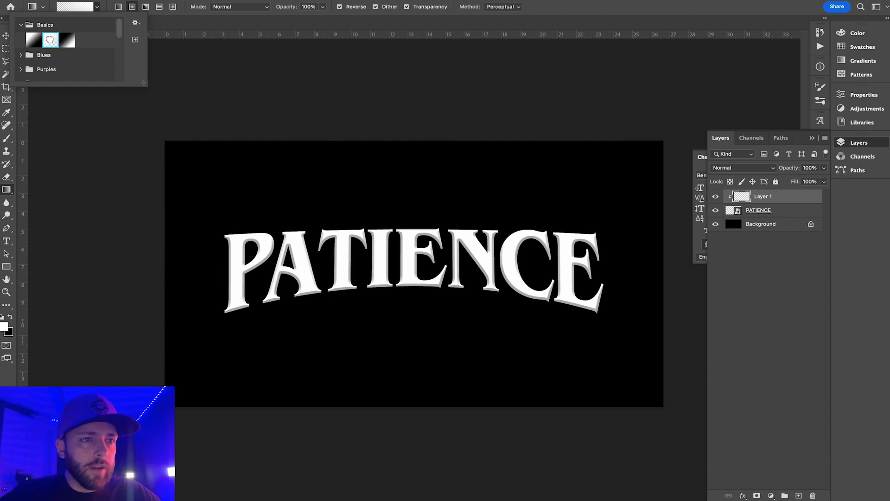
pyautogui.click(79, 7)
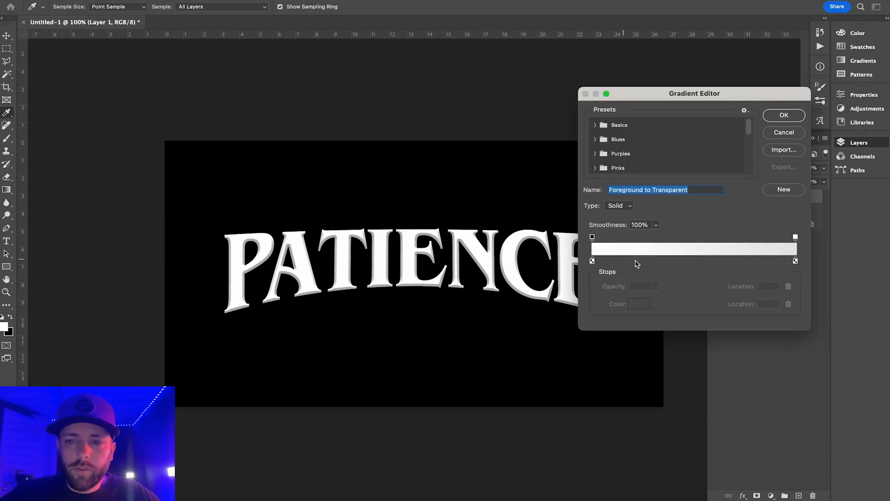
pyautogui.click(592, 262)
pyautogui.click(639, 306)
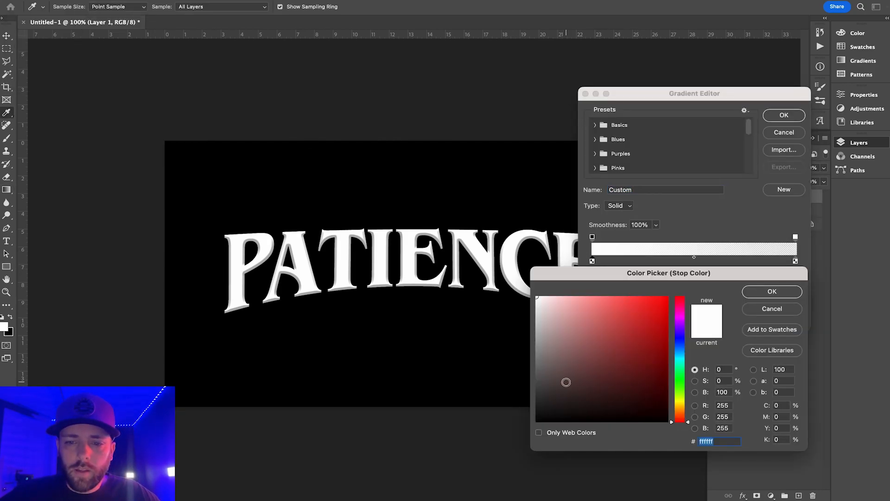
pyautogui.click(537, 421)
pyautogui.click(789, 293)
pyautogui.click(776, 114)
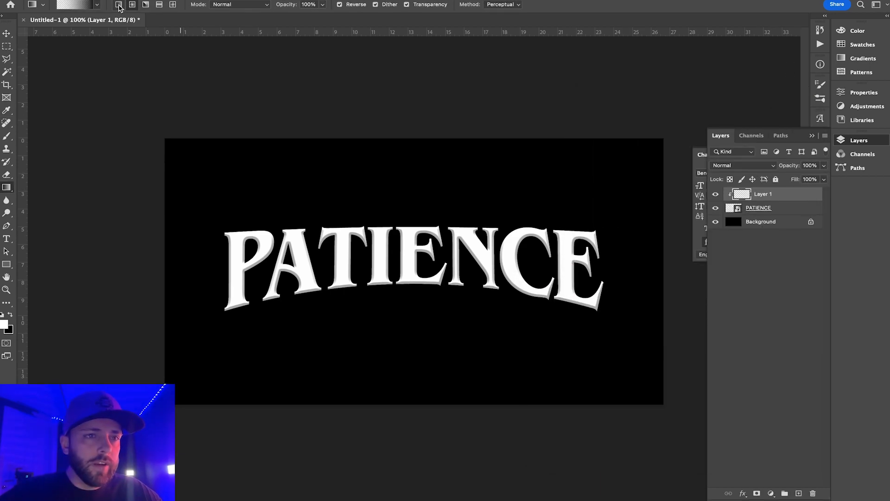
# - Draw a vertical linear black-to-transparent gradient on Layer 1, running from just above the text to near the canvas's lower edge
pyautogui.click(133, 5)
pyautogui.click(119, 5)
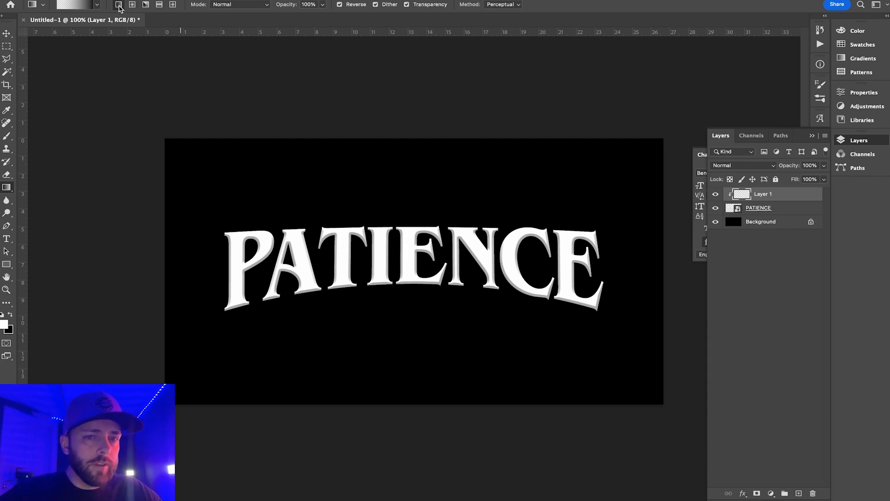
pyautogui.moveTo(408, 209); pyautogui.dragTo(404, 386)
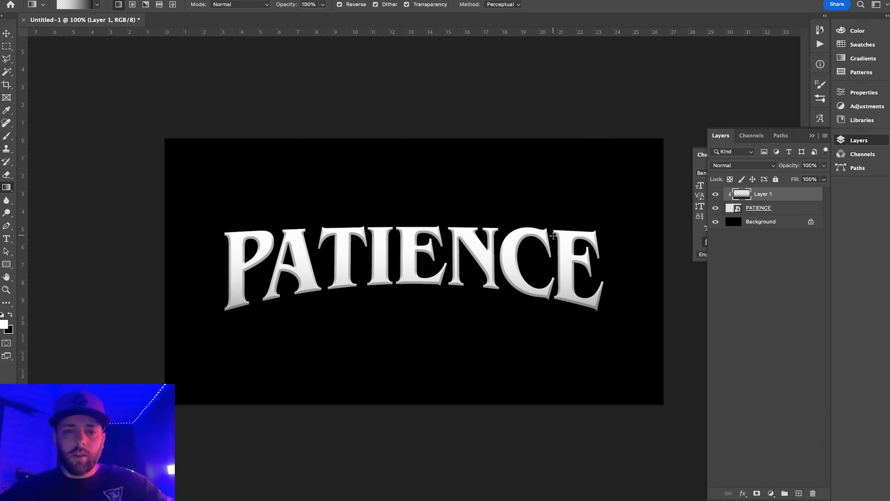
# - Transform the gradient on Layer 1, moving it up and compressing it from above so the letters fade to black at their base
pyautogui.hotkey('ctrl', 't')
pyautogui.moveTo(489, 269); pyautogui.dragTo(491, 211)
pyautogui.moveTo(414, 161); pyautogui.dragTo(414, 209)
pyautogui.press('Return')
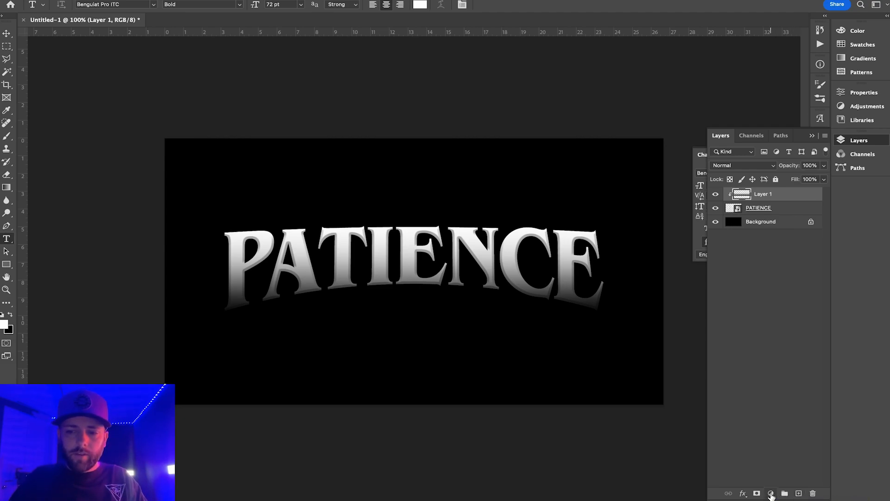
# - Add a Curves adjustment layer above Layer 1 and place six roughly evenly spaced points along its RGB curve
pyautogui.click(770, 494)
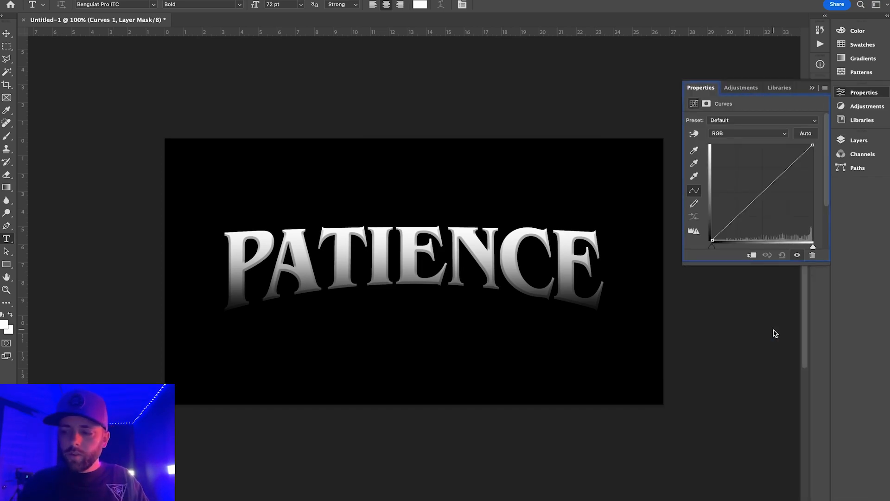
pyautogui.click(720, 233)
pyautogui.click(740, 218)
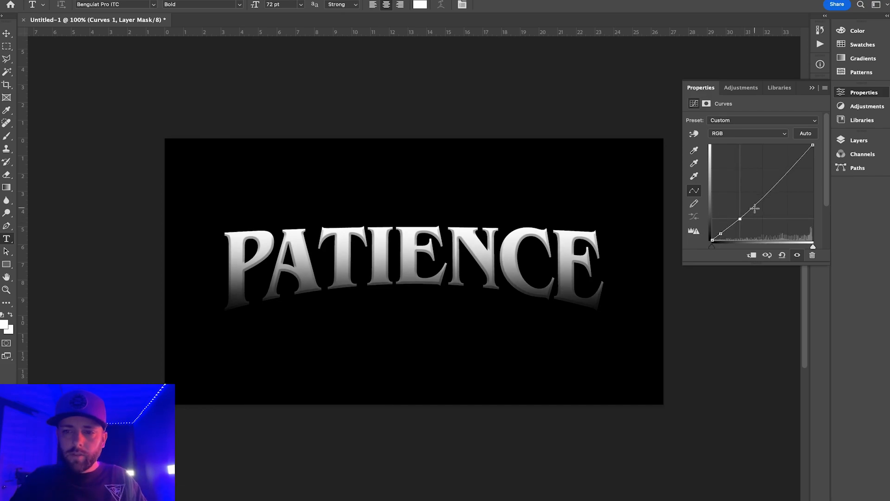
pyautogui.click(757, 204)
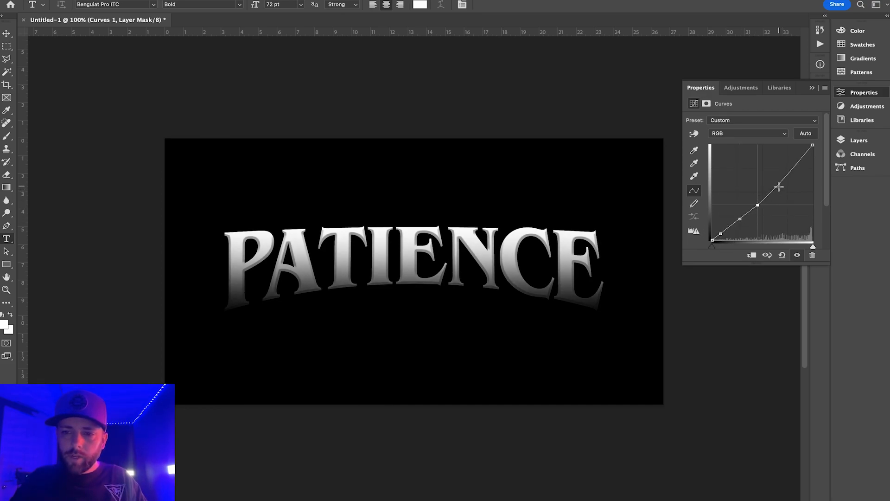
pyautogui.click(776, 189)
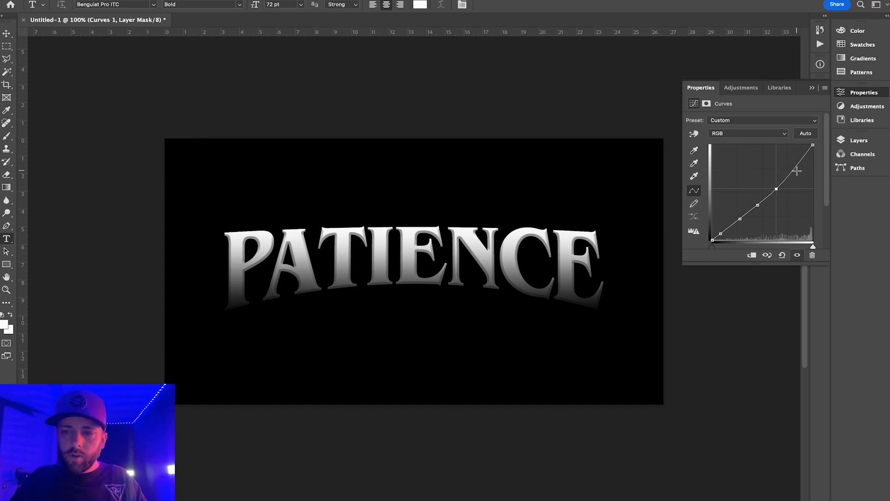
pyautogui.click(803, 159)
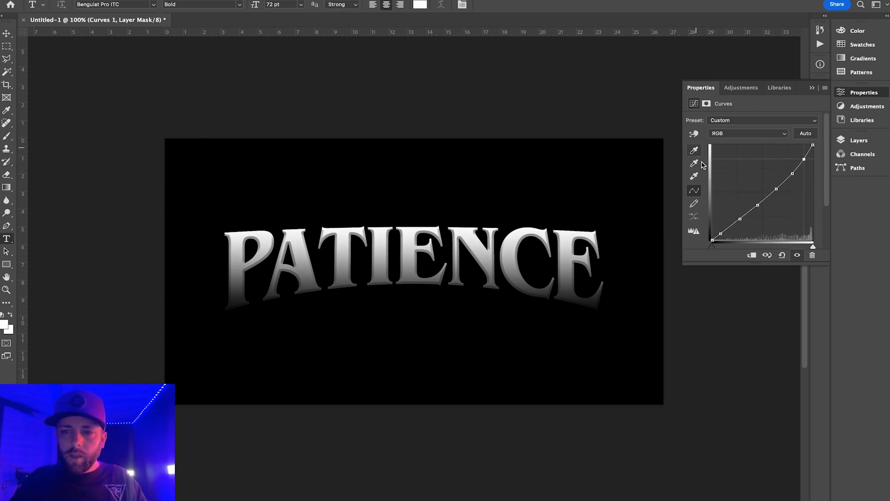
# - Shape the curve's shadows and midtones into two peaks, the second one higher, with a deep dip after each
pyautogui.moveTo(722, 234); pyautogui.dragTo(724, 181)
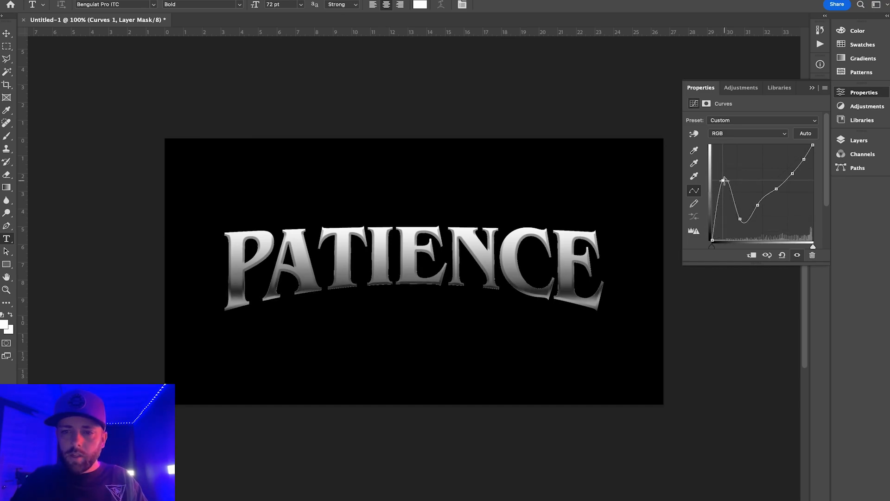
pyautogui.moveTo(741, 219); pyautogui.dragTo(734, 202)
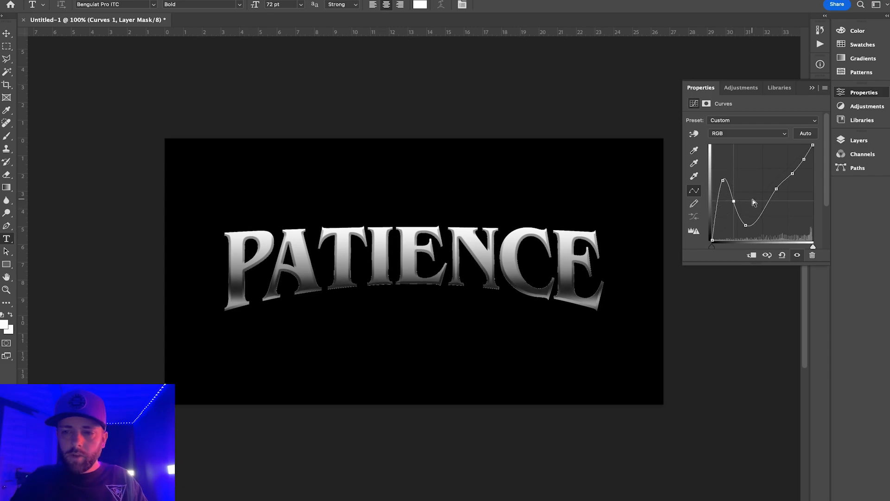
pyautogui.click(765, 210)
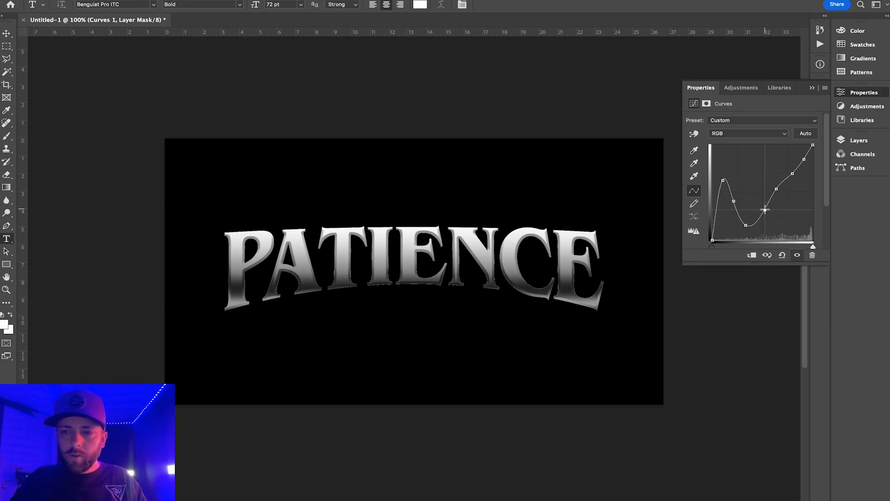
pyautogui.moveTo(766, 210); pyautogui.dragTo(758, 158)
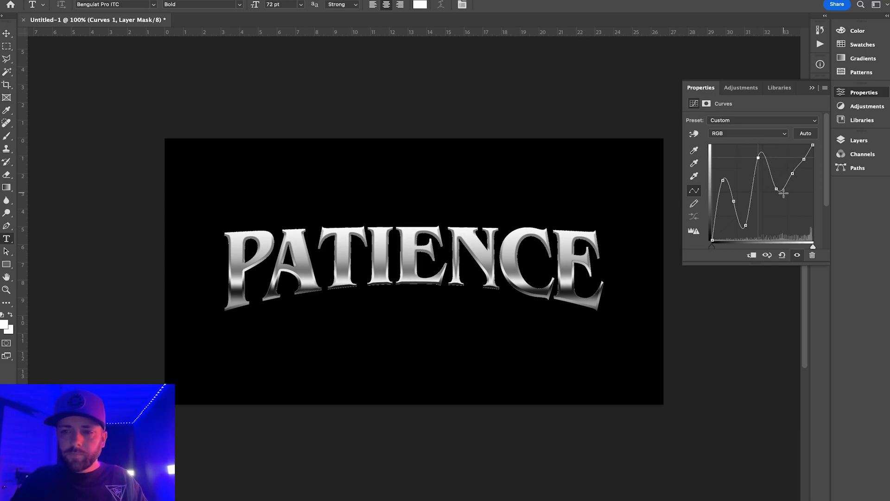
pyautogui.moveTo(778, 189); pyautogui.dragTo(770, 213)
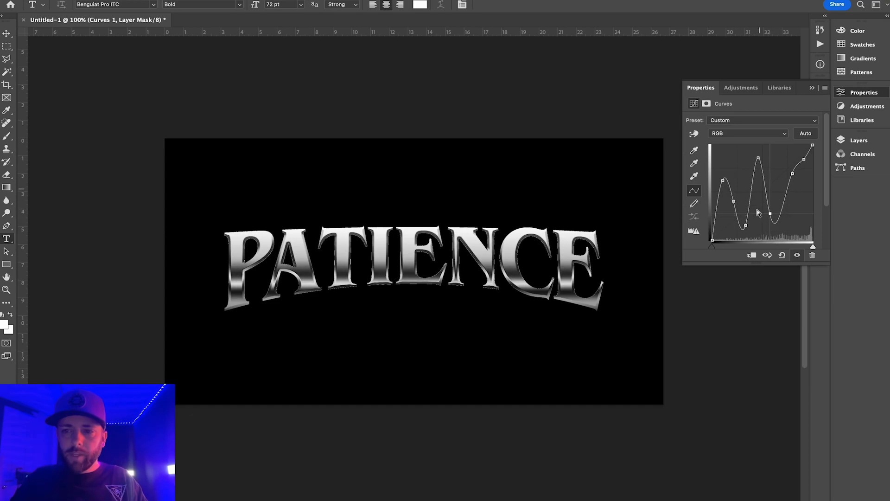
# - Continue the wave into the highlights with a third tall peak, a deep dip and a steep rise to the white end
pyautogui.moveTo(758, 157)
pyautogui.mouseDown()
pyautogui.moveTo(791, 159)
pyautogui.moveTo(781, 168)
pyautogui.moveTo(792, 211)
pyautogui.mouseUp()
pyautogui.moveTo(784, 171); pyautogui.dragTo(784, 148)
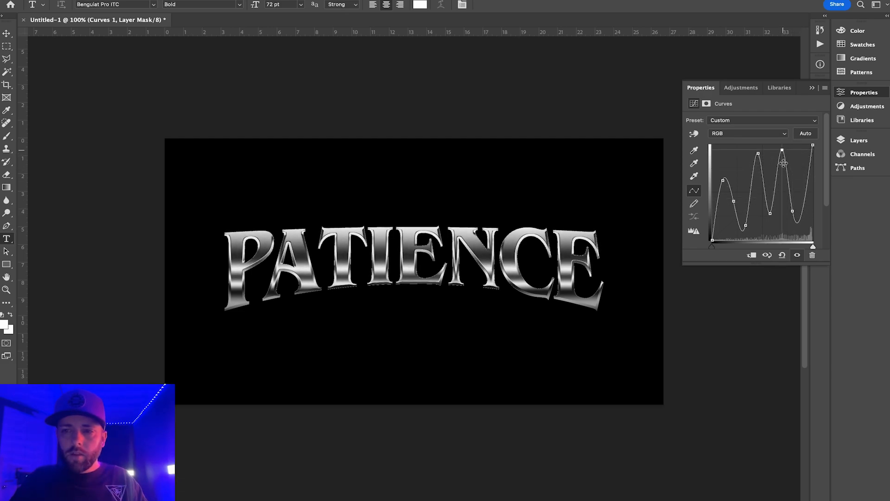
pyautogui.click(805, 206)
pyautogui.moveTo(809, 187); pyautogui.dragTo(809, 173)
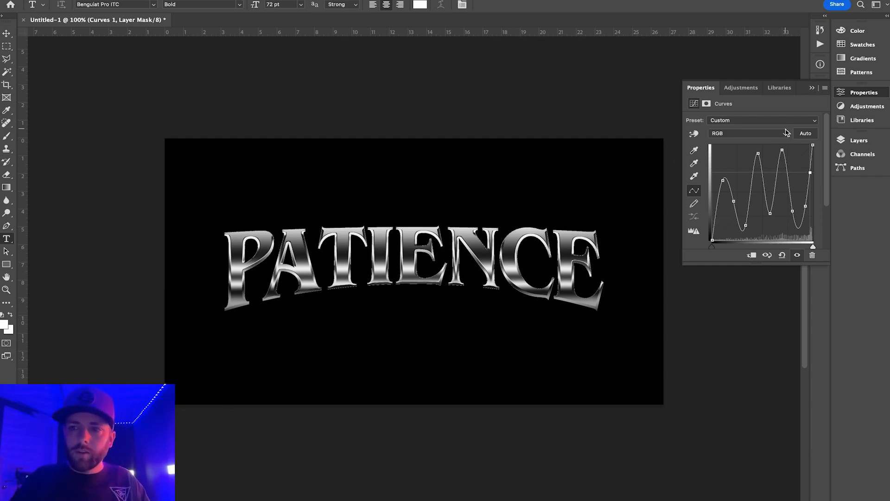
# - Clip the Curves adjustment layer to the PATIENCE layer as a clipping mask
pyautogui.click(814, 89)
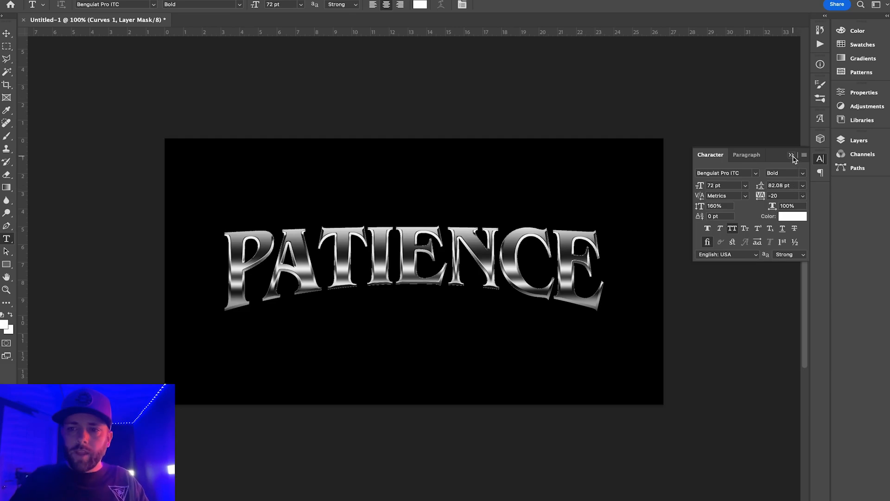
pyautogui.click(821, 159)
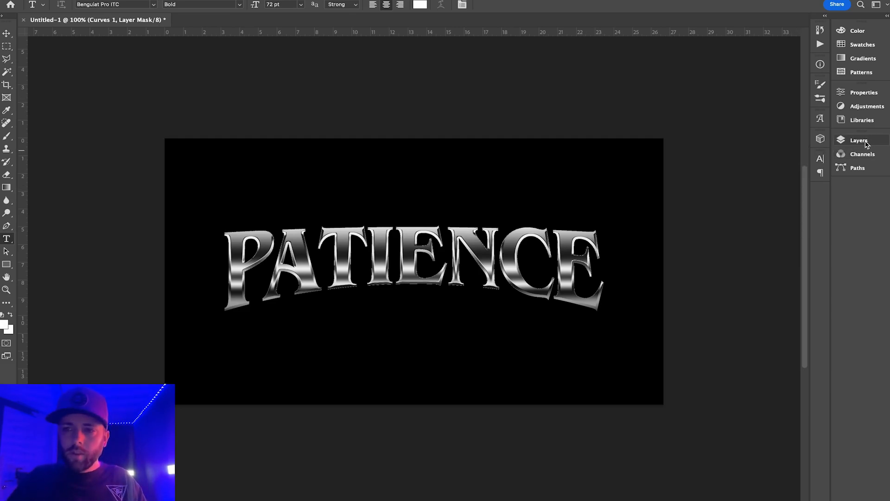
pyautogui.click(860, 140)
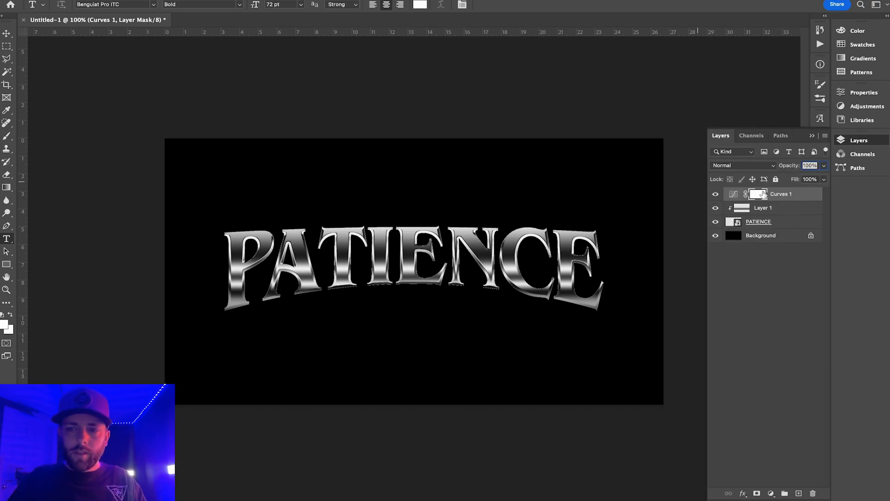
pyautogui.rightClick(801, 195)
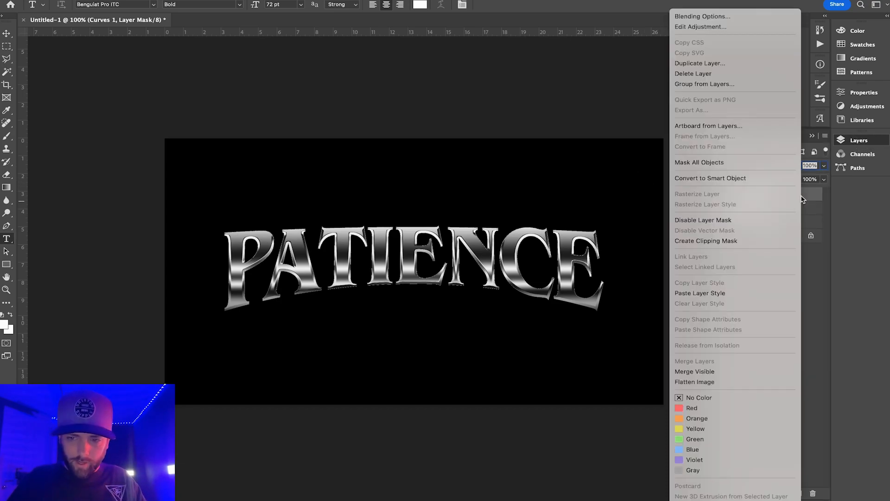
pyautogui.click(725, 243)
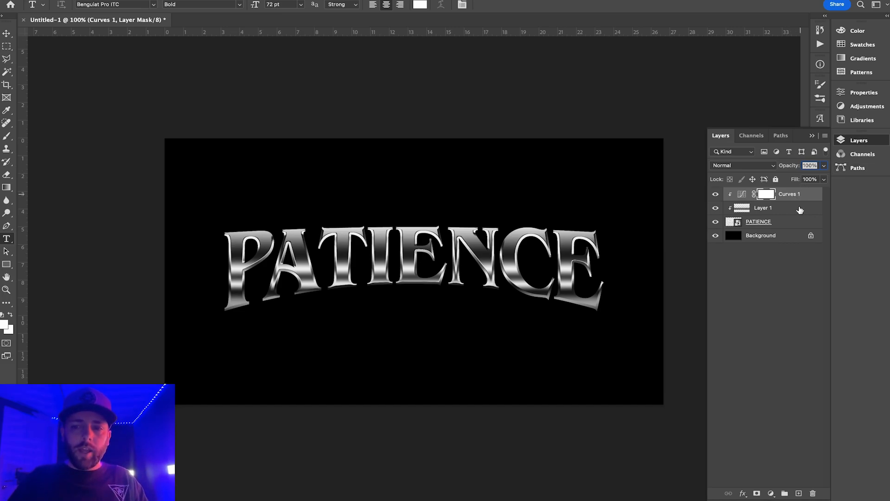
# - Add a Gradient Map adjustment layer above Curves 1 and make it a clipping mask on the PATIENCE text
pyautogui.click(771, 493)
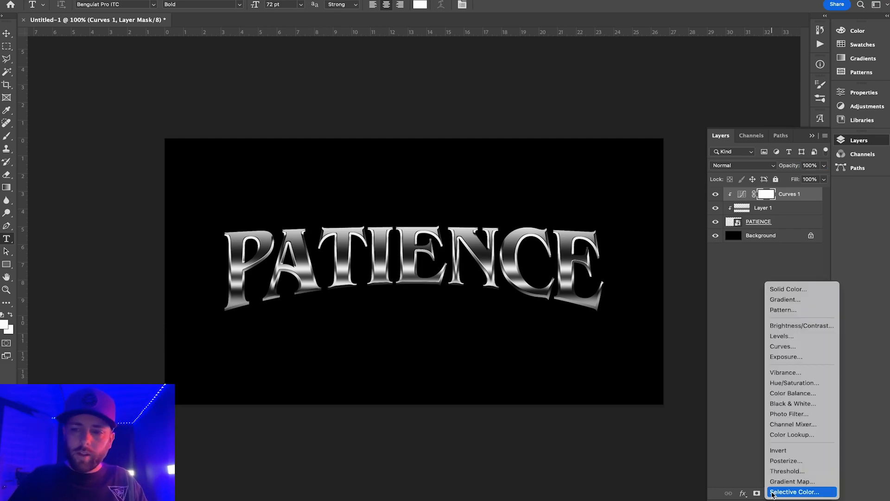
pyautogui.click(773, 482)
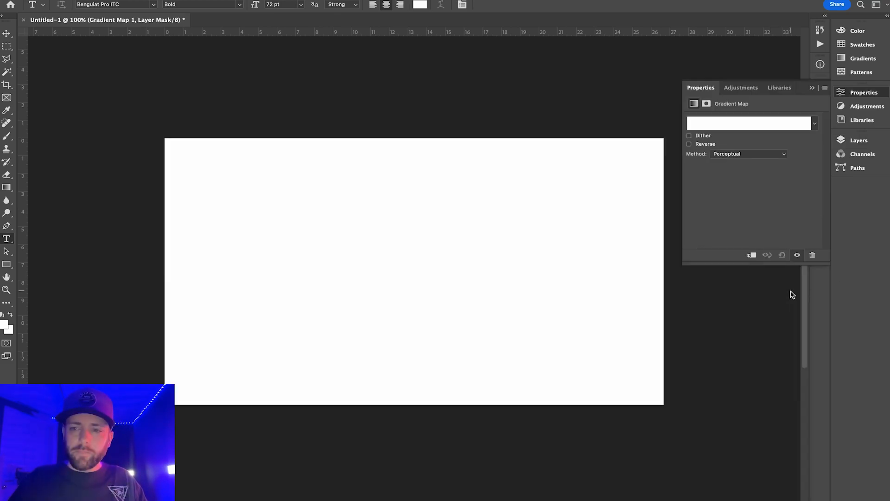
pyautogui.click(811, 88)
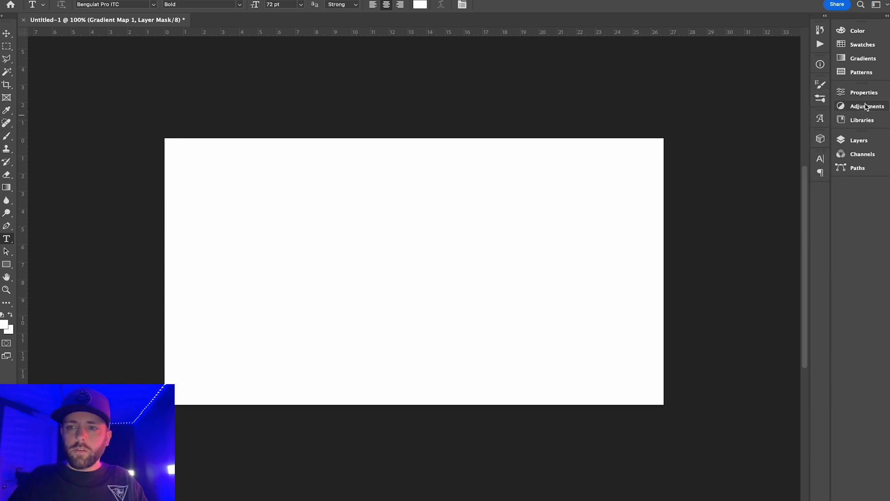
pyautogui.click(855, 142)
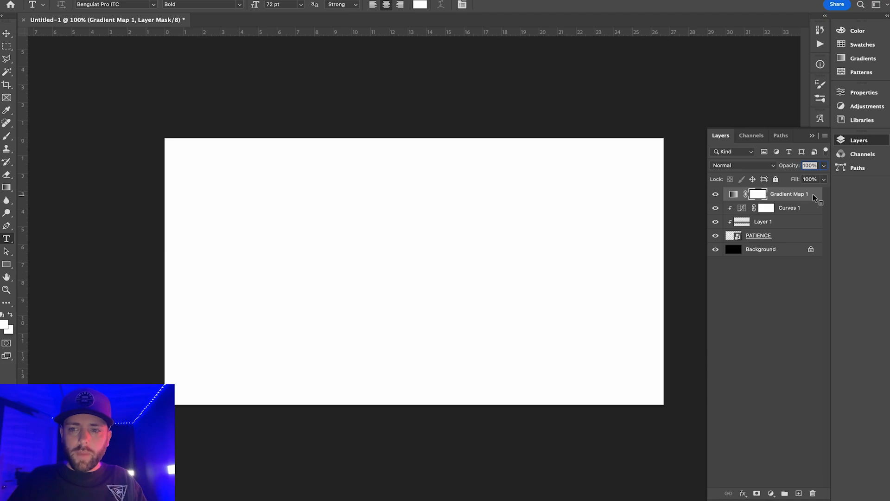
pyautogui.rightClick(814, 194)
pyautogui.click(711, 241)
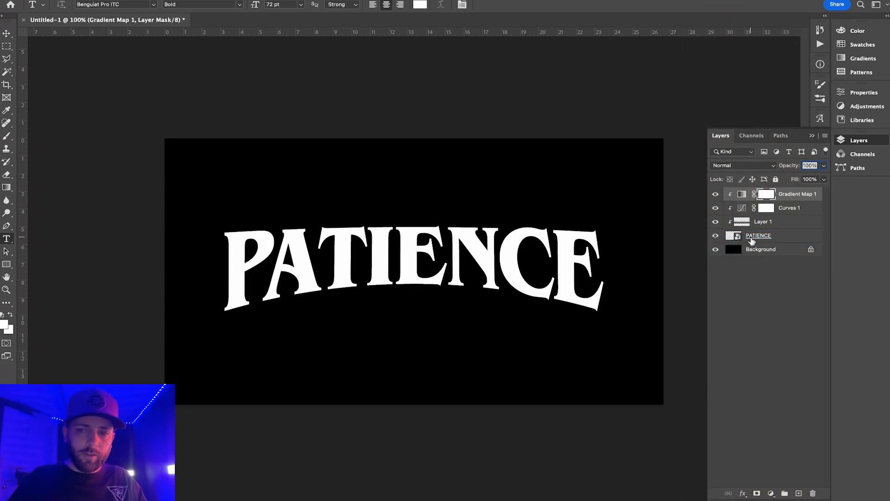
# - Open the Gradient Map 1 gradient for editing and apply the violet-to-blue preset from the Purples group
pyautogui.doubleClick(742, 195)
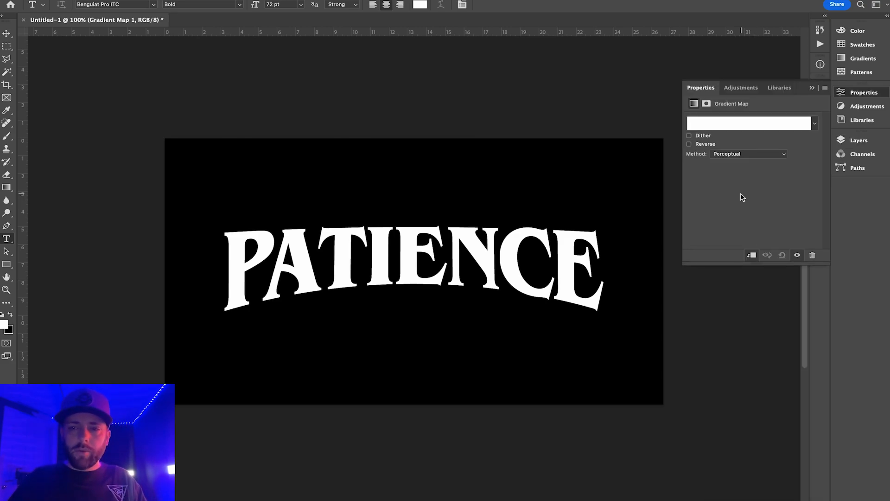
pyautogui.click(696, 123)
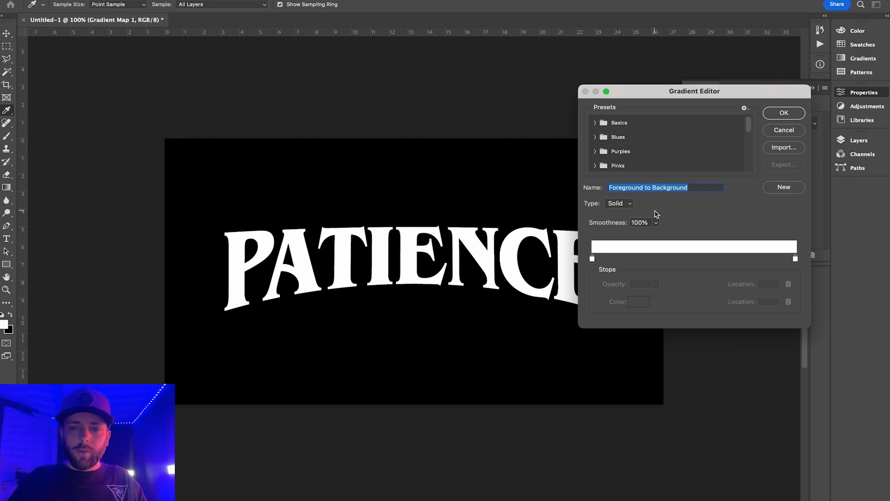
pyautogui.click(594, 151)
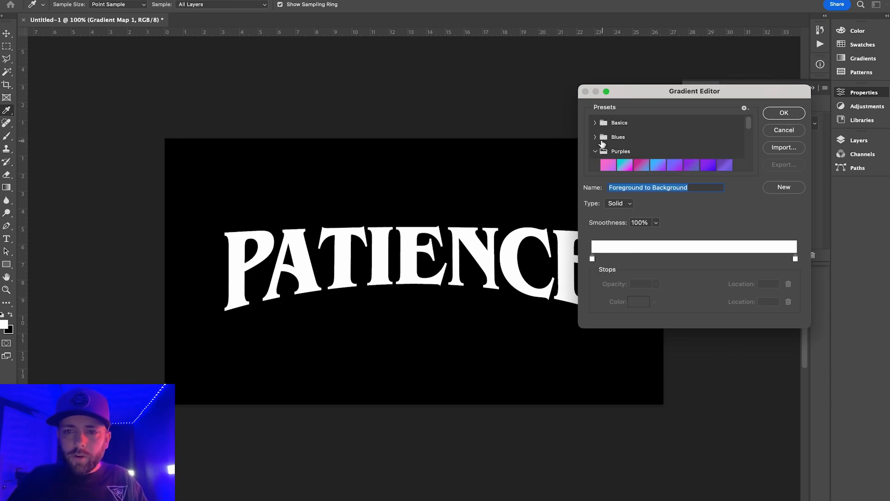
pyautogui.click(596, 138)
pyautogui.click(596, 137)
pyautogui.scroll(-2, 703, 170)
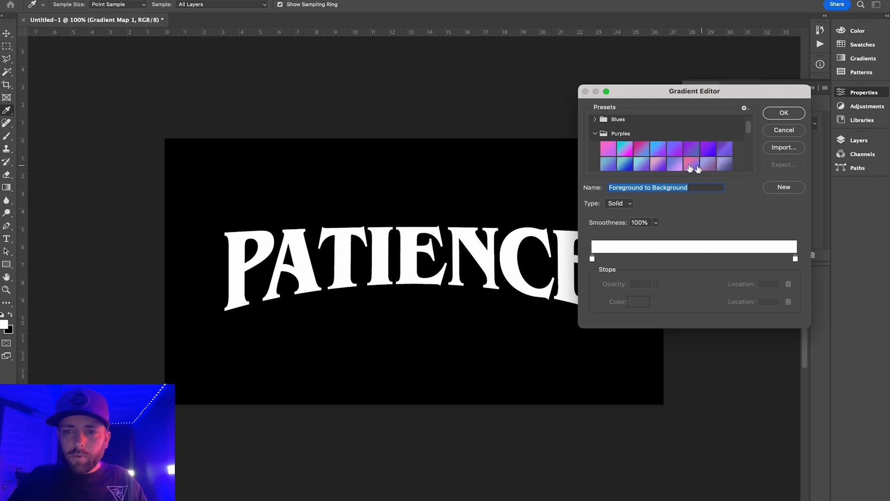
pyautogui.scroll(-4, 751, 133)
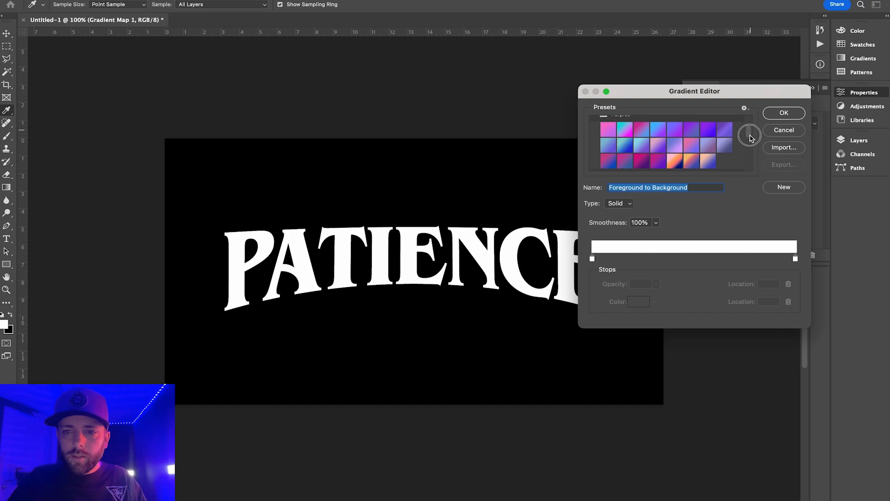
pyautogui.click(708, 125)
# - Add a second blue stop at roughly two thirds of the gradient and recolour the end stop to very dark indigo
pyautogui.click(796, 258)
pyautogui.moveTo(795, 258); pyautogui.dragTo(731, 260)
pyautogui.click(796, 259)
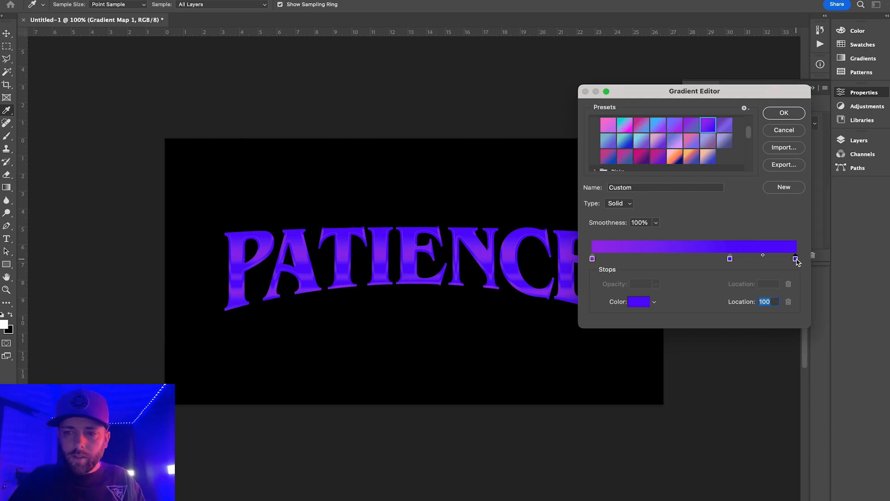
pyautogui.click(640, 302)
pyautogui.click(665, 351)
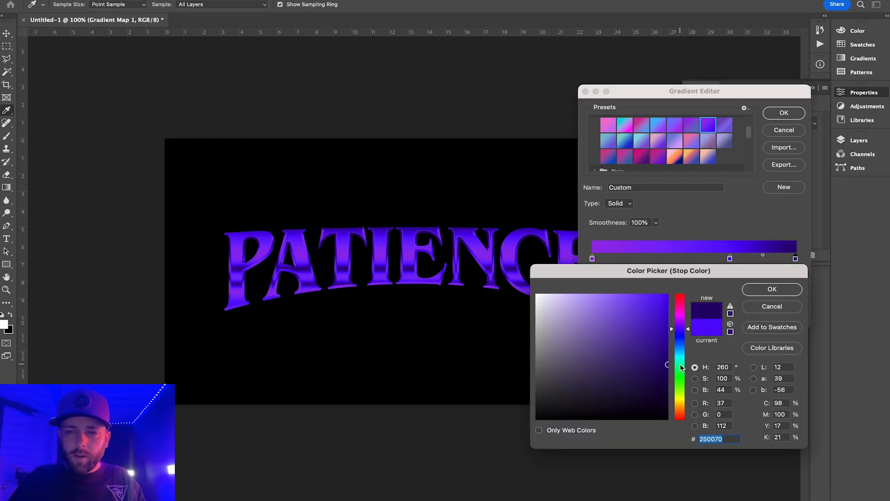
pyautogui.moveTo(667, 364); pyautogui.dragTo(669, 374)
pyautogui.click(772, 289)
# - Move the inner blue stop to about mid-gradient, add a purple stop near the start, and recolour the start stop to pale lavender
pyautogui.moveTo(730, 261); pyautogui.dragTo(698, 262)
pyautogui.moveTo(592, 259); pyautogui.dragTo(620, 258)
pyautogui.click(594, 258)
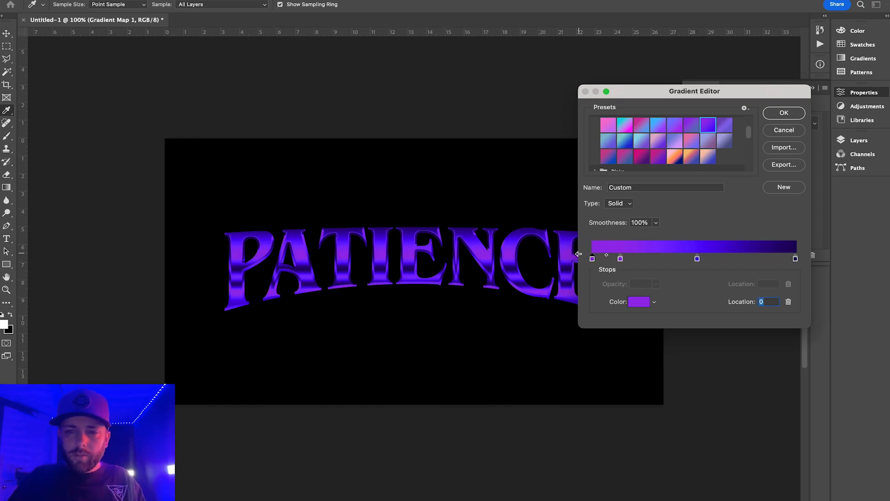
pyautogui.click(640, 301)
pyautogui.moveTo(617, 298)
pyautogui.mouseDown()
pyautogui.moveTo(609, 290)
pyautogui.moveTo(557, 293)
pyautogui.mouseUp()
pyautogui.click(749, 288)
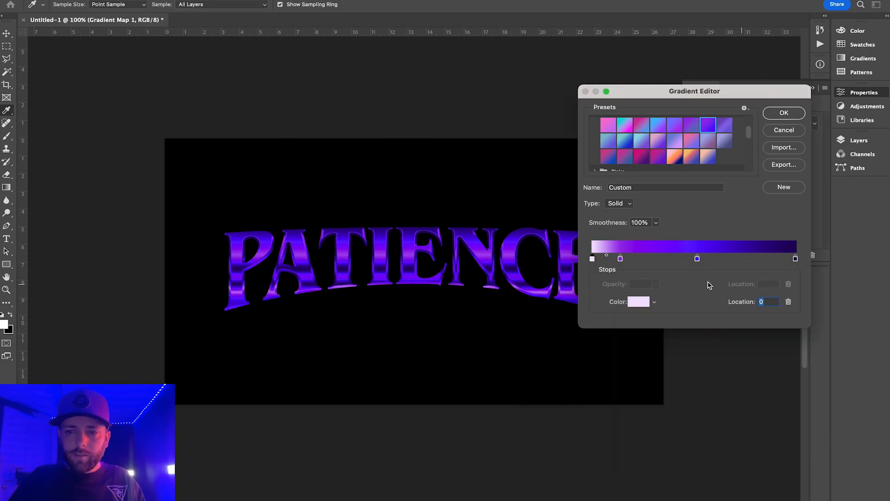
# - Reposition the gradient stops with lavender at 6%, purple near 27%, blue at 60% and dark indigo near 88%, and accept the gradient
pyautogui.moveTo(621, 260)
pyautogui.mouseDown()
pyautogui.moveTo(642, 264)
pyautogui.moveTo(594, 260)
pyautogui.moveTo(604, 259)
pyautogui.mouseUp()
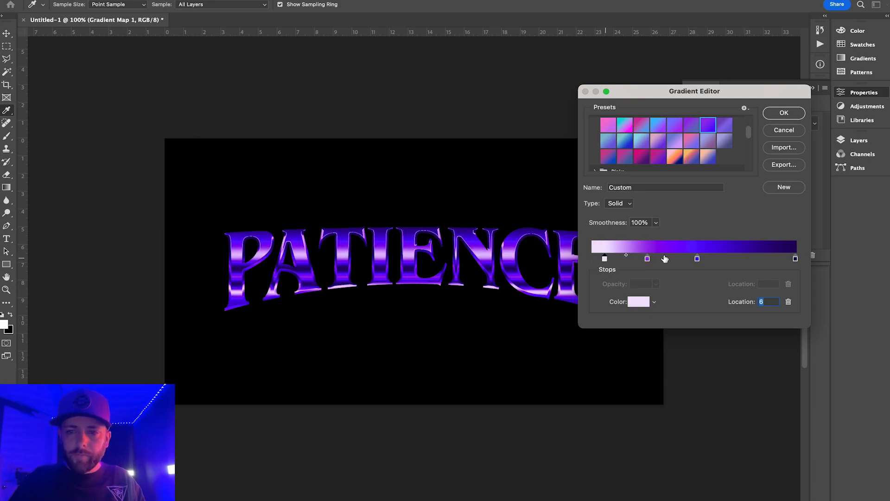
pyautogui.moveTo(697, 259)
pyautogui.mouseDown()
pyautogui.moveTo(689, 260)
pyautogui.moveTo(712, 258)
pyautogui.mouseUp()
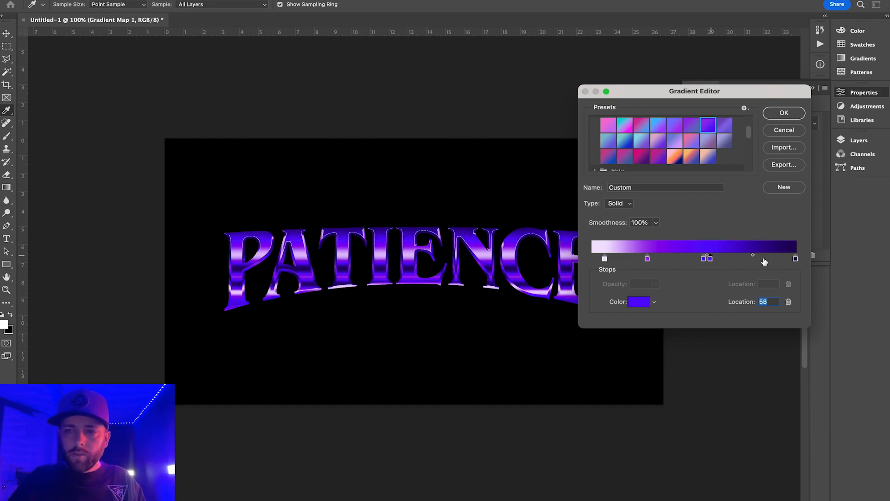
pyautogui.moveTo(794, 259); pyautogui.dragTo(770, 258)
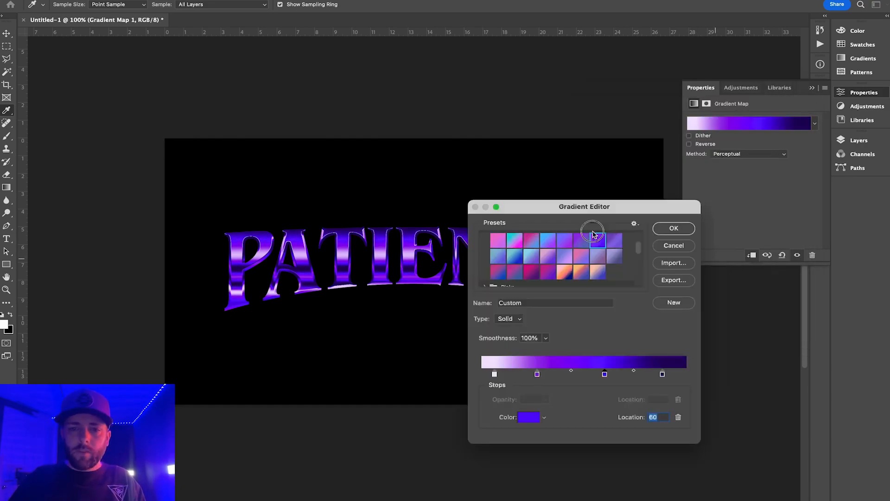
pyautogui.moveTo(593, 231); pyautogui.dragTo(573, 280)
pyautogui.click(626, 302)
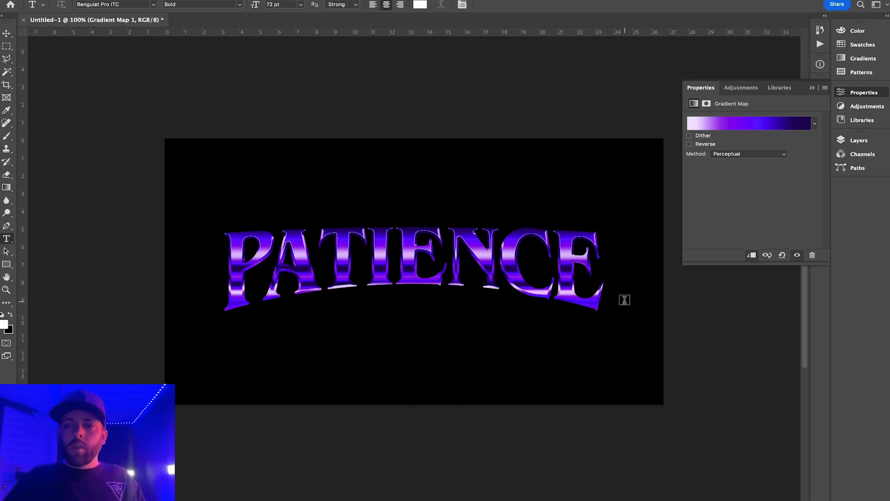
# - Give the PATIENCE layer a black Inner Shadow with Normal blending, 66% opacity, 5 px distance, 7% choke and 7 px size
pyautogui.click(812, 88)
pyautogui.click(856, 140)
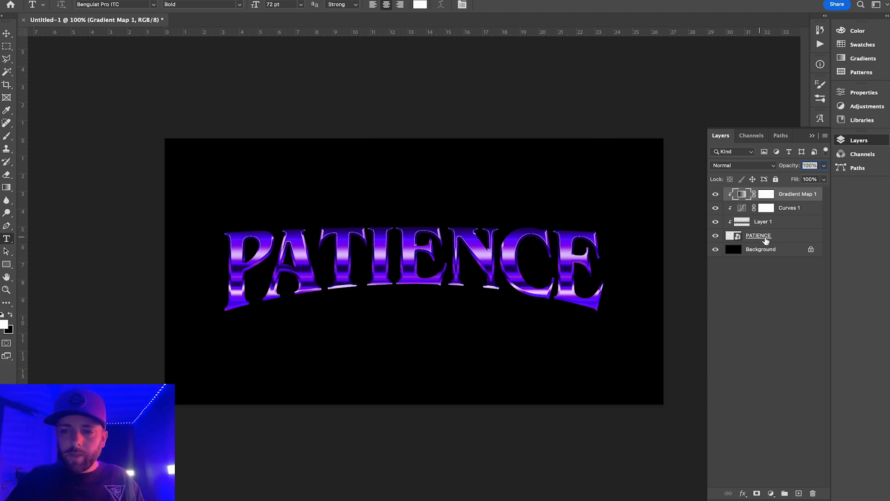
pyautogui.doubleClick(786, 240)
pyautogui.moveTo(394, 269); pyautogui.dragTo(738, 96)
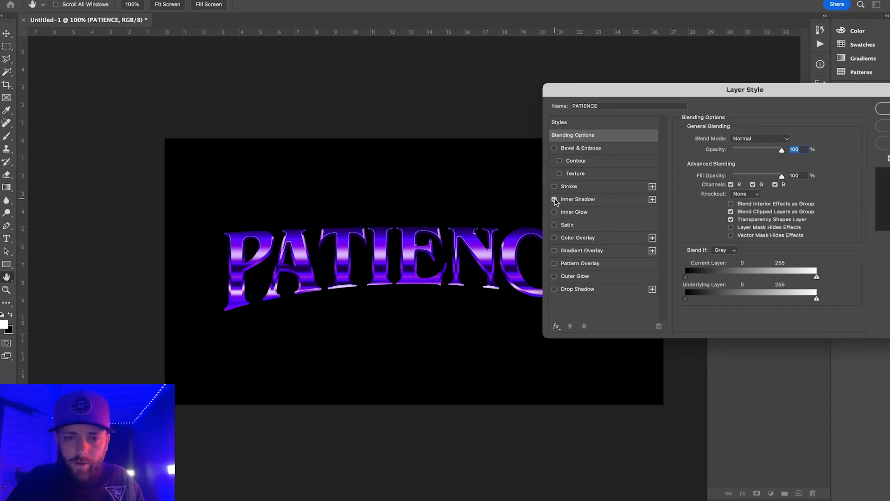
pyautogui.click(576, 199)
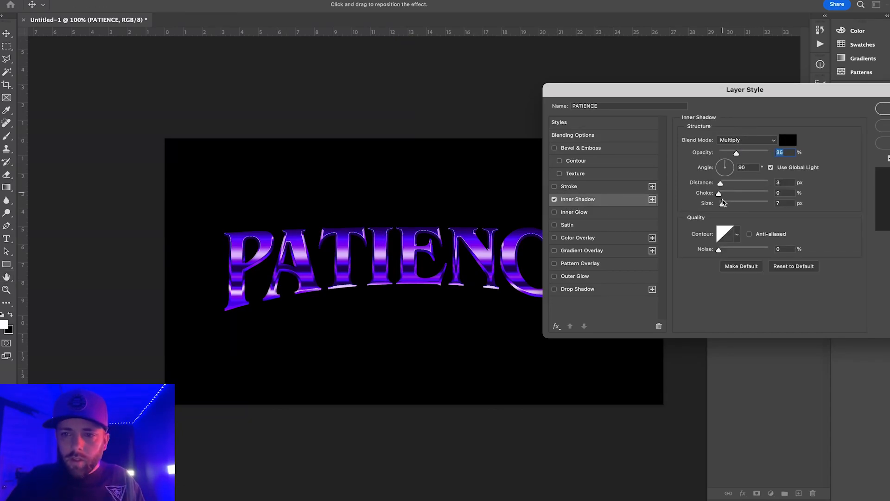
pyautogui.moveTo(723, 204); pyautogui.dragTo(717, 204)
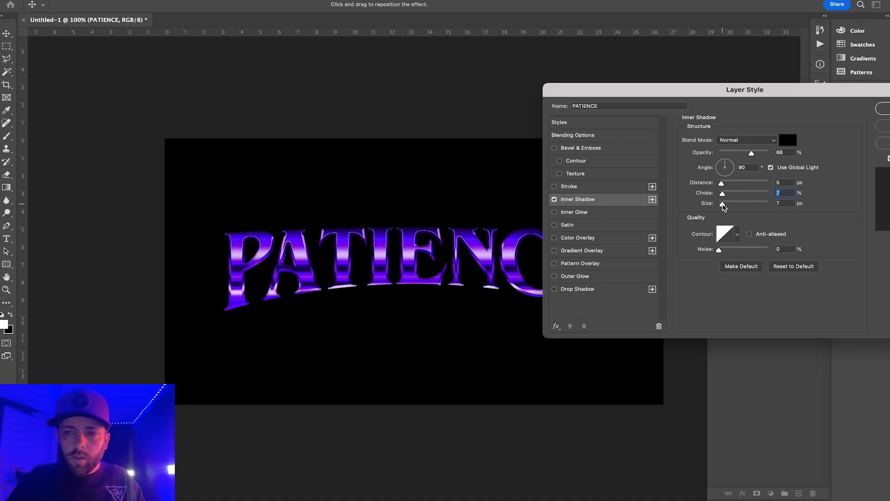
pyautogui.click(722, 205)
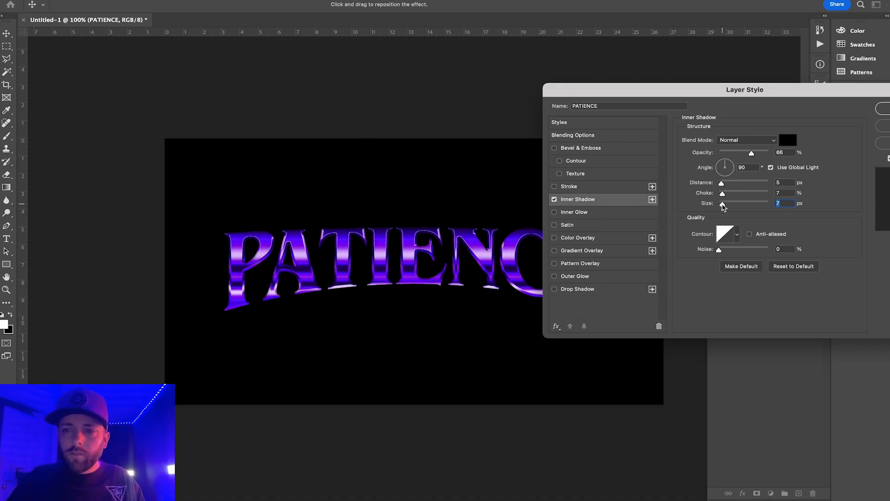
# - Compare the text with and without the Inner Shadow, keep the effect enabled and apply the layer style
pyautogui.click(554, 200)
pyautogui.click(554, 199)
pyautogui.click(554, 199)
pyautogui.click(554, 200)
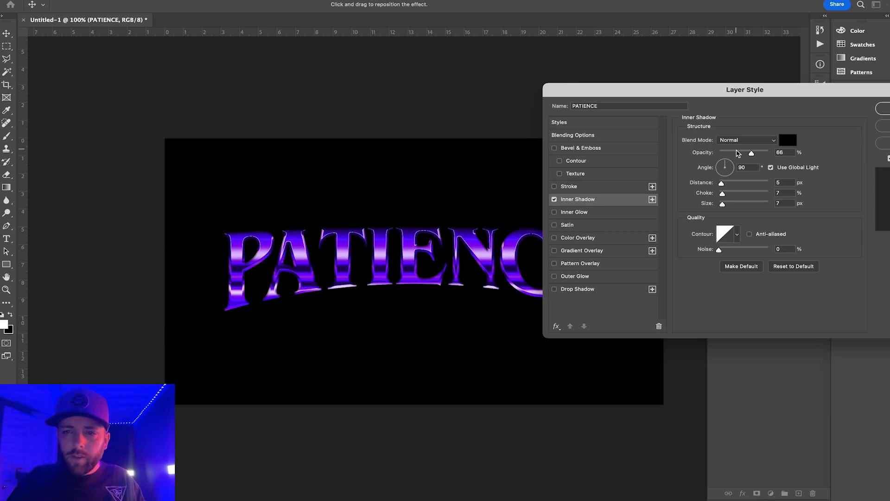
pyautogui.moveTo(777, 90); pyautogui.dragTo(679, 89)
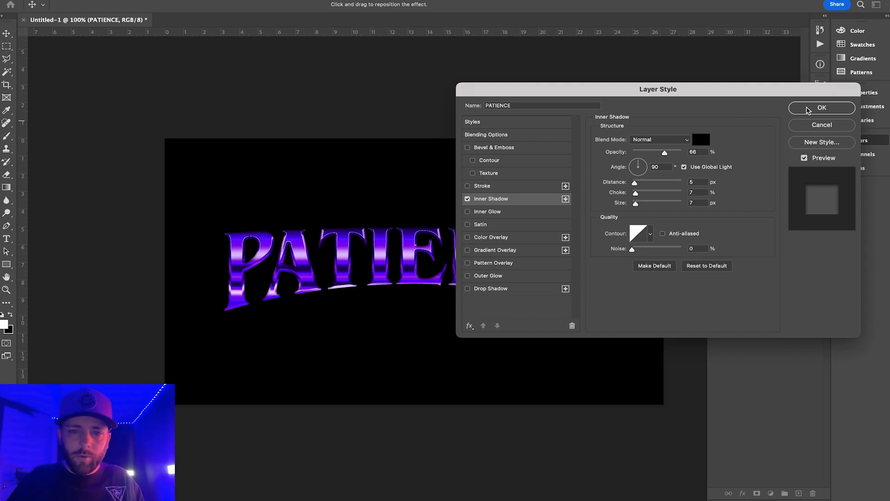
pyautogui.click(822, 108)
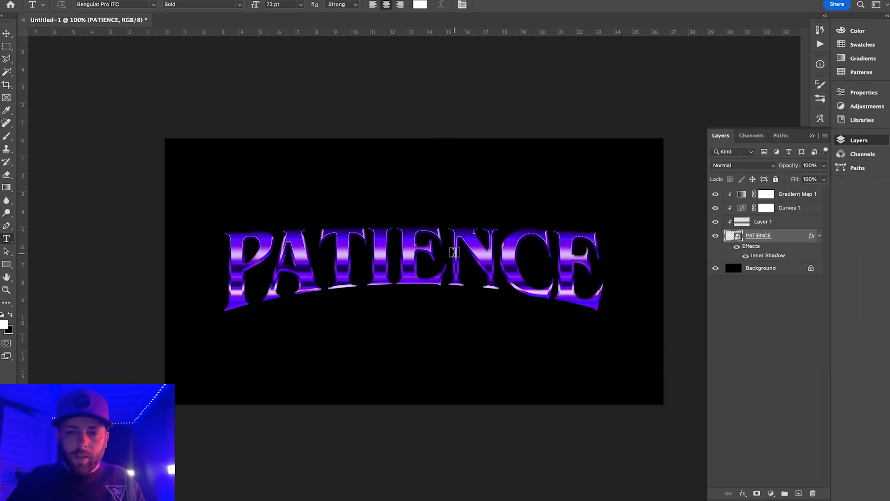
# - Convert all layers from Gradient Map 1 down to PATIENCE into a single smart object
pyautogui.click(794, 195)
pyautogui.keyDown('shift'); pyautogui.click(785, 238); pyautogui.keyUp('shift')
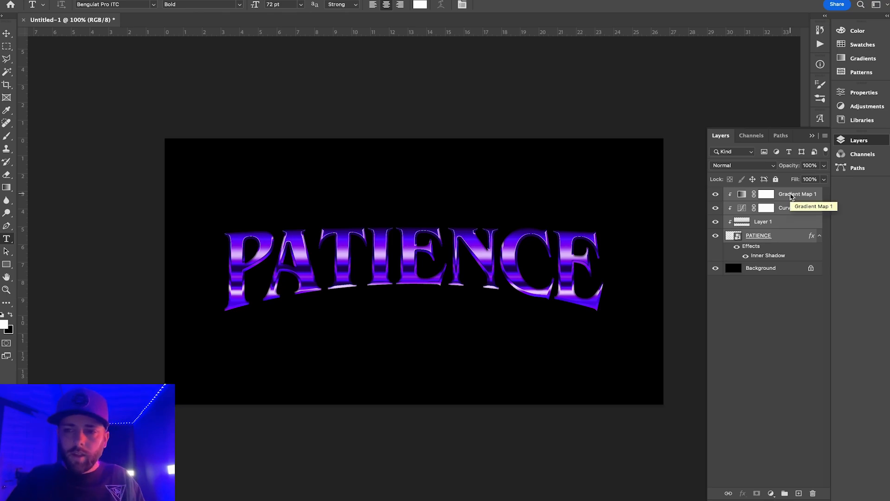
pyautogui.rightClick(790, 193)
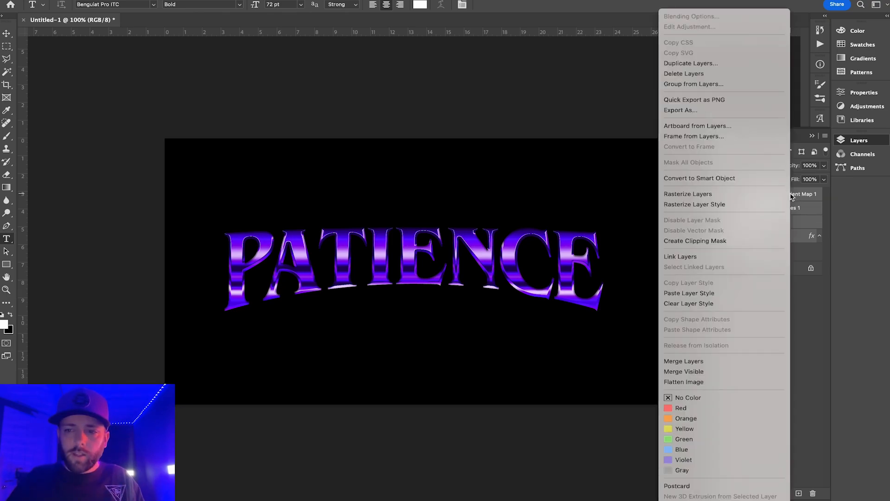
pyautogui.click(759, 180)
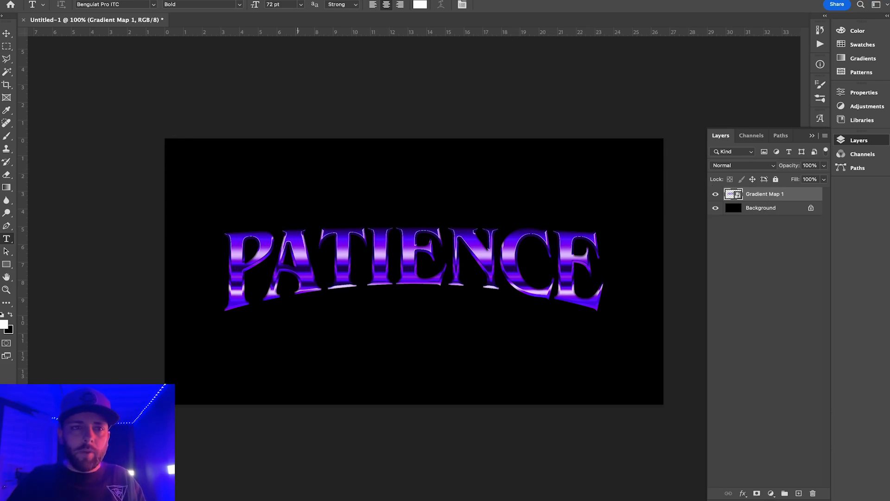
# - Apply the Add Noise filter to the smart object with an amount of 7.16%, Gaussian distribution and Monochromatic on
pyautogui.click(235, 0)
pyautogui.moveTo(243, 133)
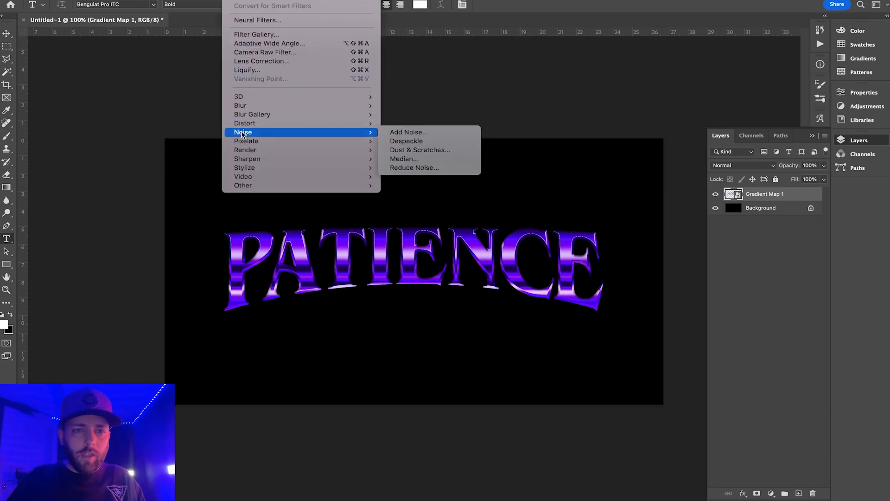
pyautogui.click(439, 135)
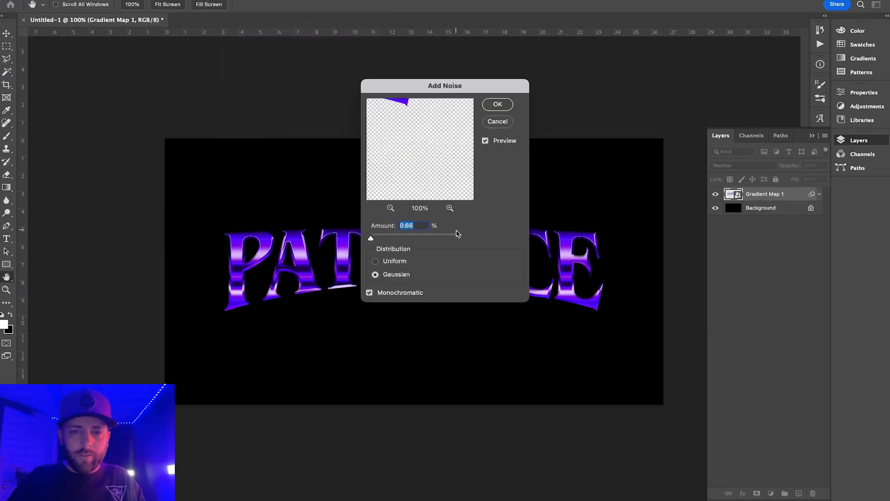
pyautogui.scroll(3, 403, 163)
pyautogui.hscroll(-2, 403, 164)
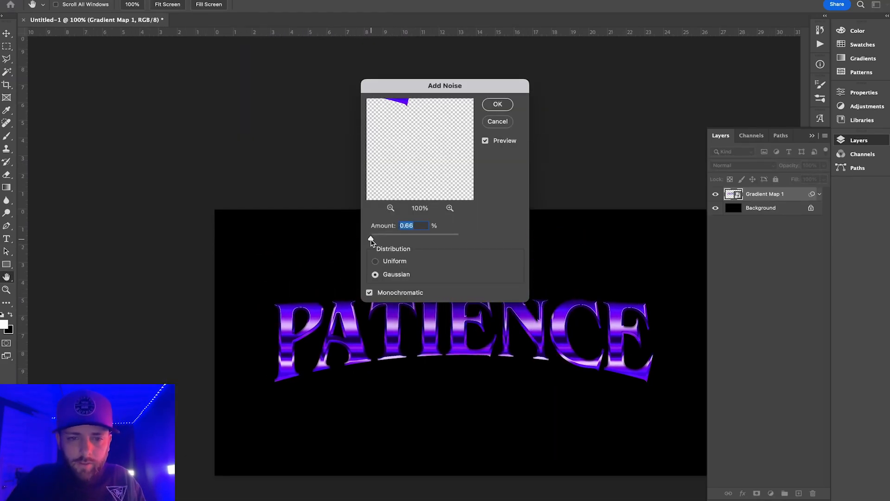
pyautogui.moveTo(371, 240); pyautogui.dragTo(373, 240)
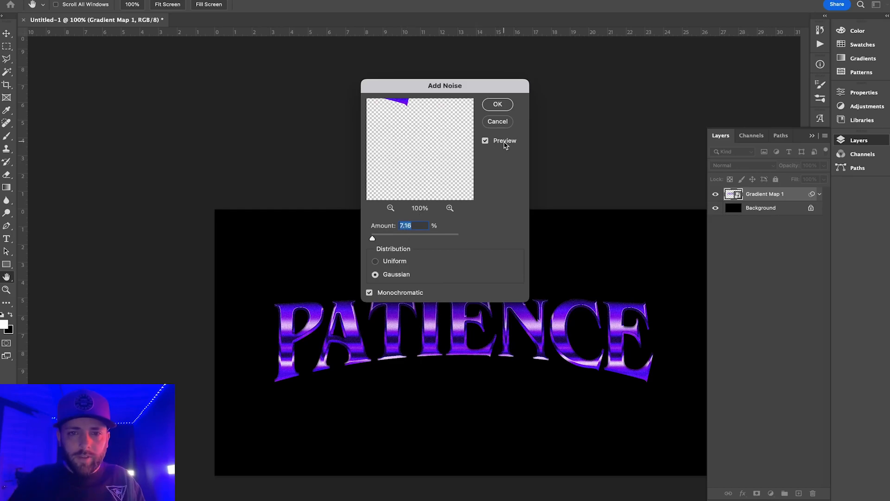
pyautogui.click(497, 104)
# - Inspect the noise grain on the PATIENCE lettering up close and at full view
pyautogui.hotkey('ctrl', '+')
pyautogui.press('t')
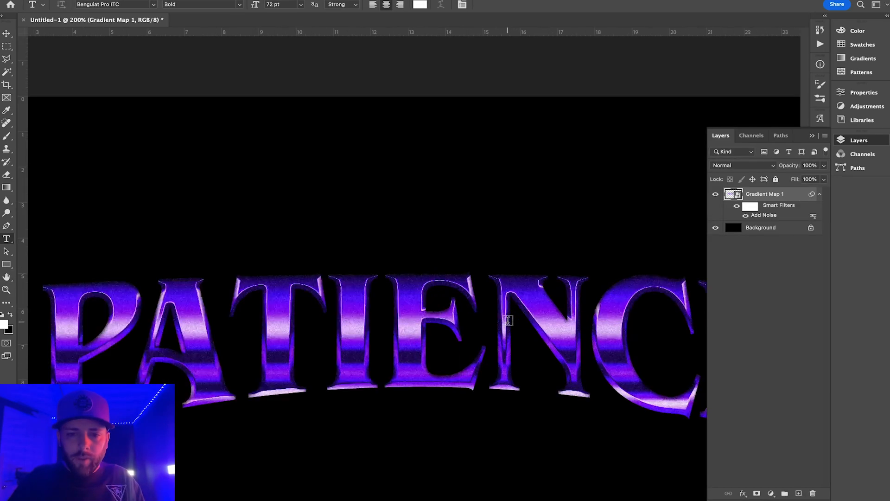
pyautogui.scroll(4, 480, 271)
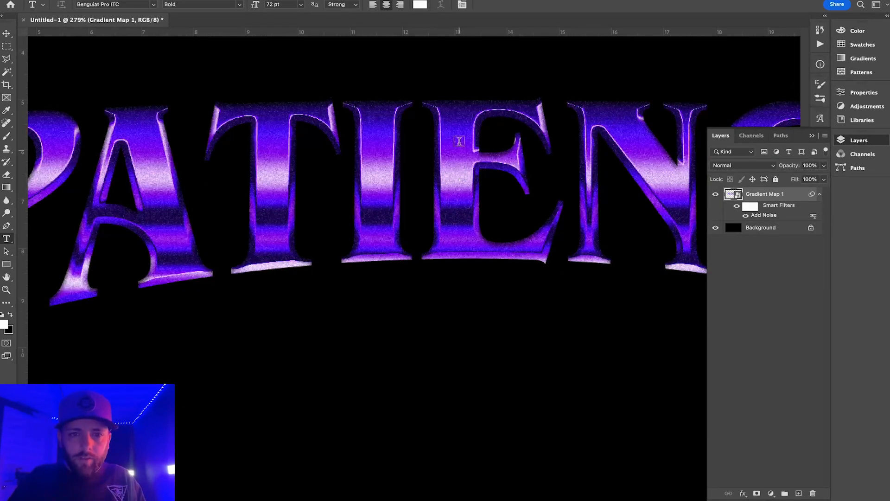
pyautogui.scroll(-3, 448, 195)
pyautogui.scroll(1, 449, 194)
pyautogui.scroll(-4, 449, 194)
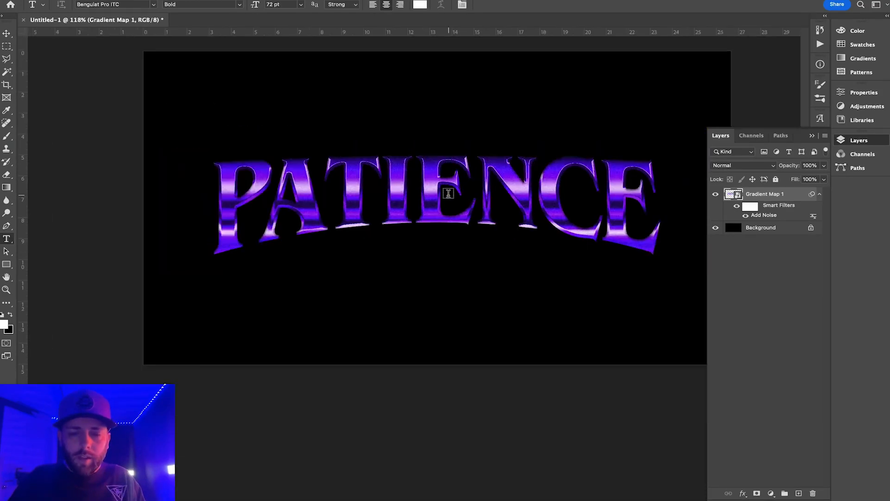
pyautogui.scroll(5, 449, 194)
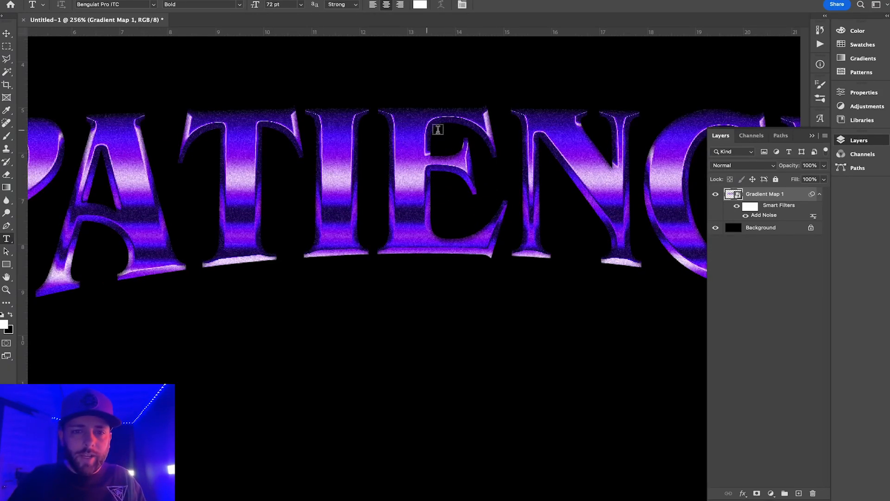
pyautogui.scroll(-3, 421, 219)
pyautogui.scroll(-3, 421, 219)
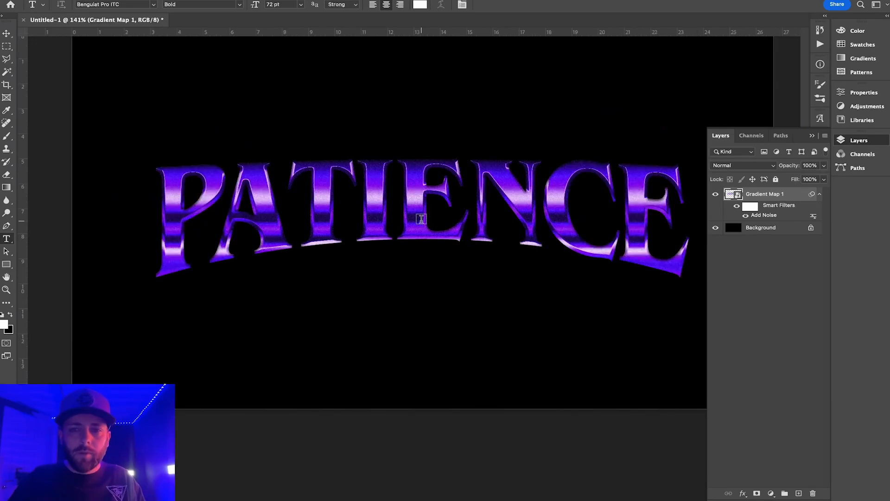
# - Switch to the Brush tool
pyautogui.press('b')
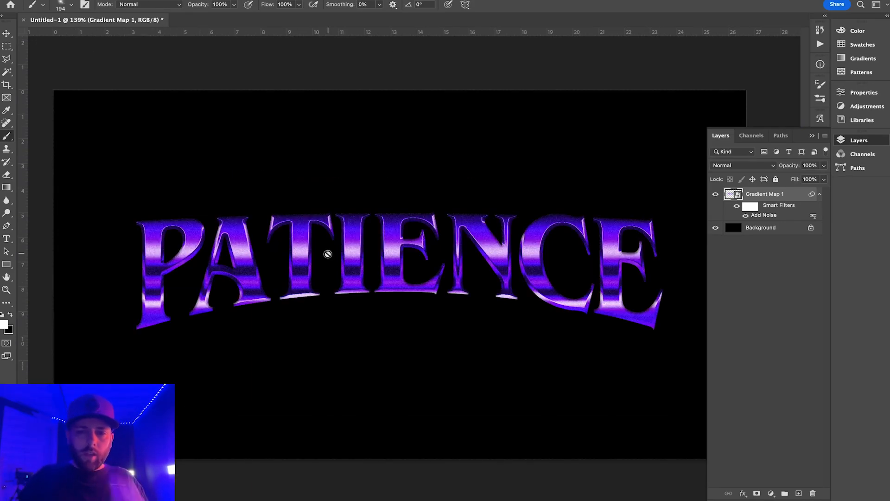